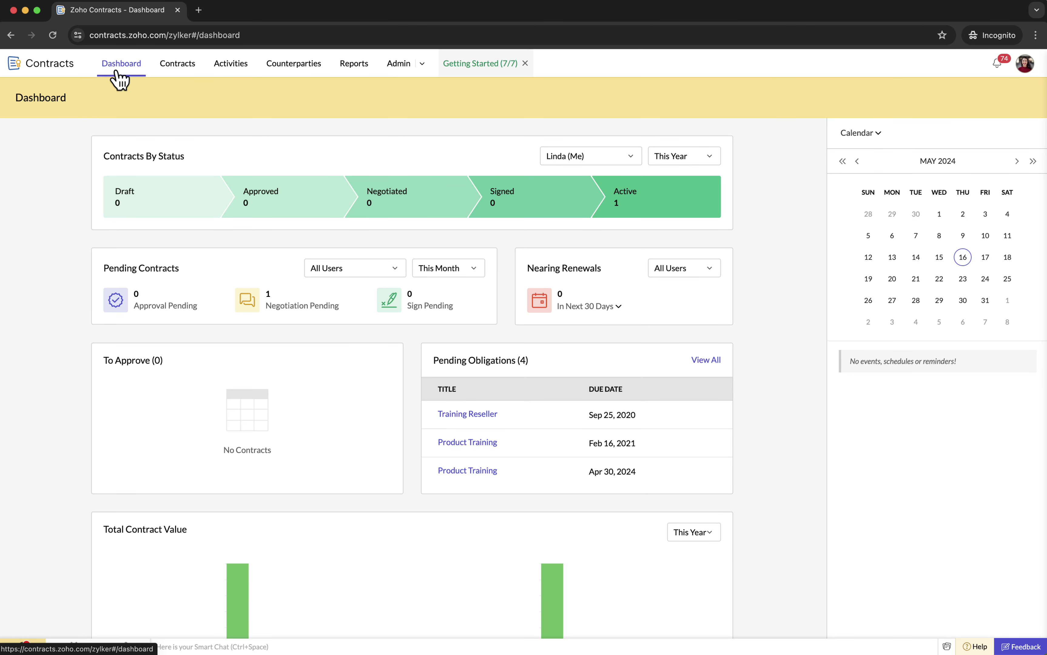
# - From the Contracts list, start a new contract of type Master Service Agreement - Sales
pyautogui.click(189, 72)
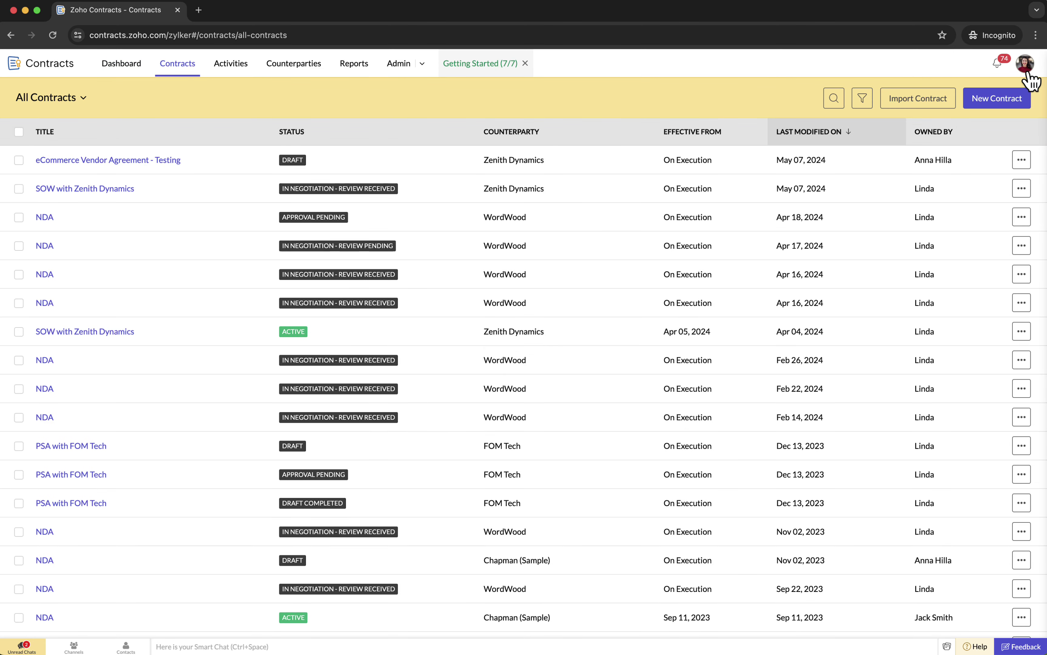
pyautogui.click(1007, 104)
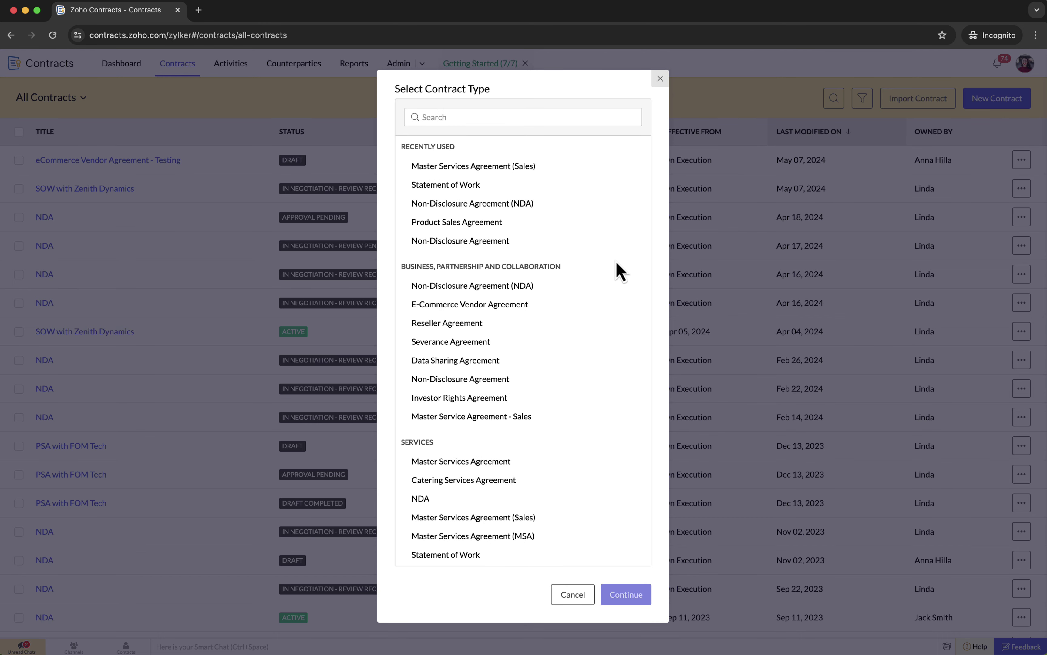
pyautogui.click(525, 422)
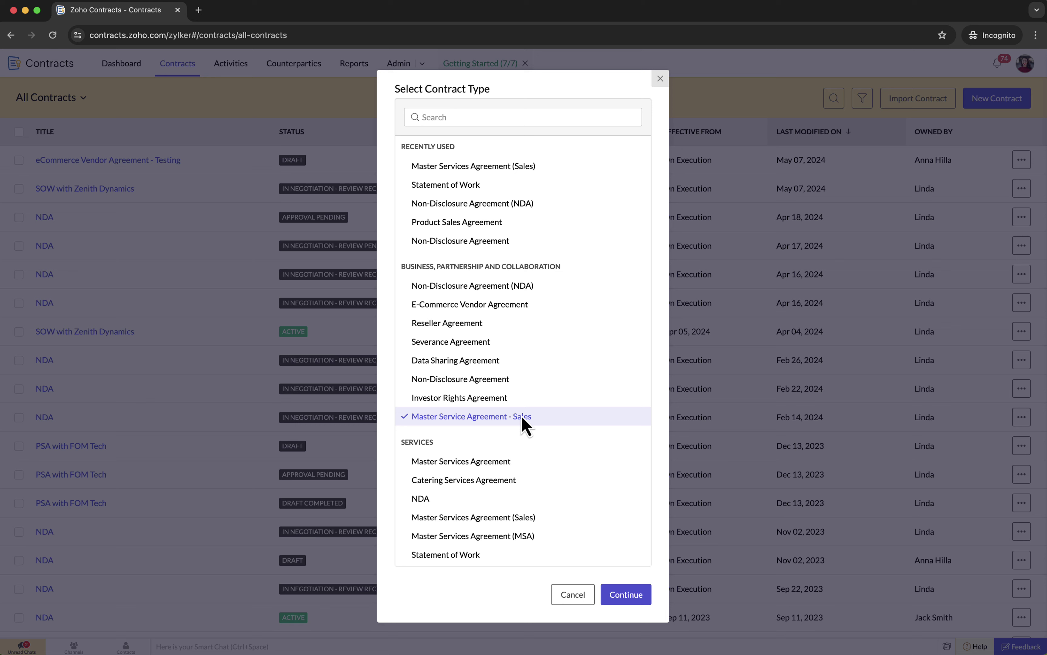
# - Enter the title 'MSA with Zenith Dynamics', paste the description, and fill in the requester's name
pyautogui.click(630, 602)
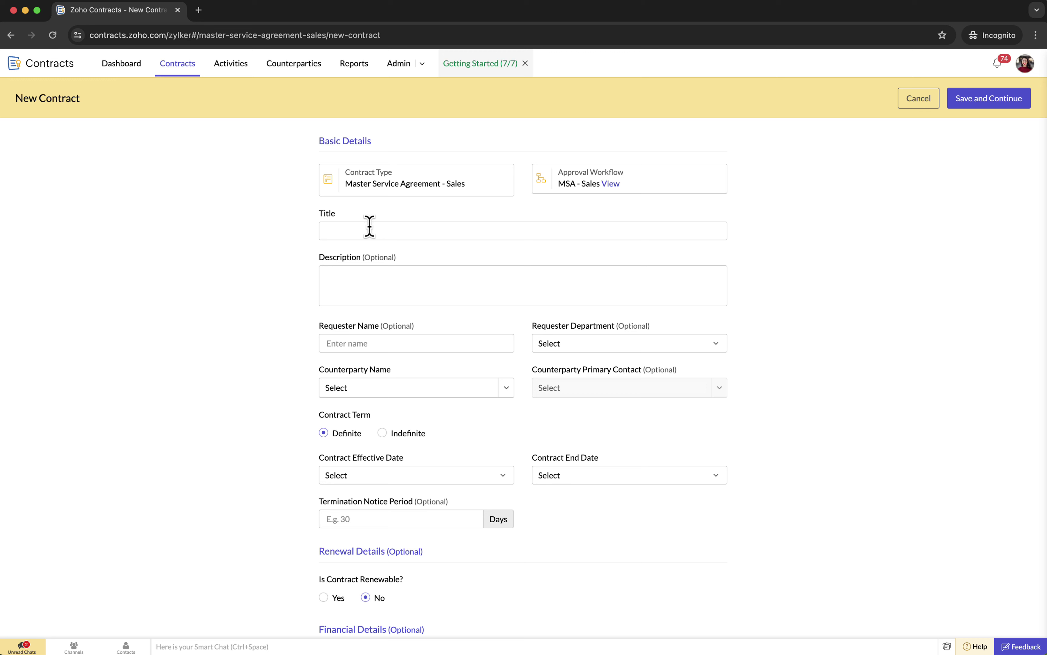
pyautogui.click(369, 226)
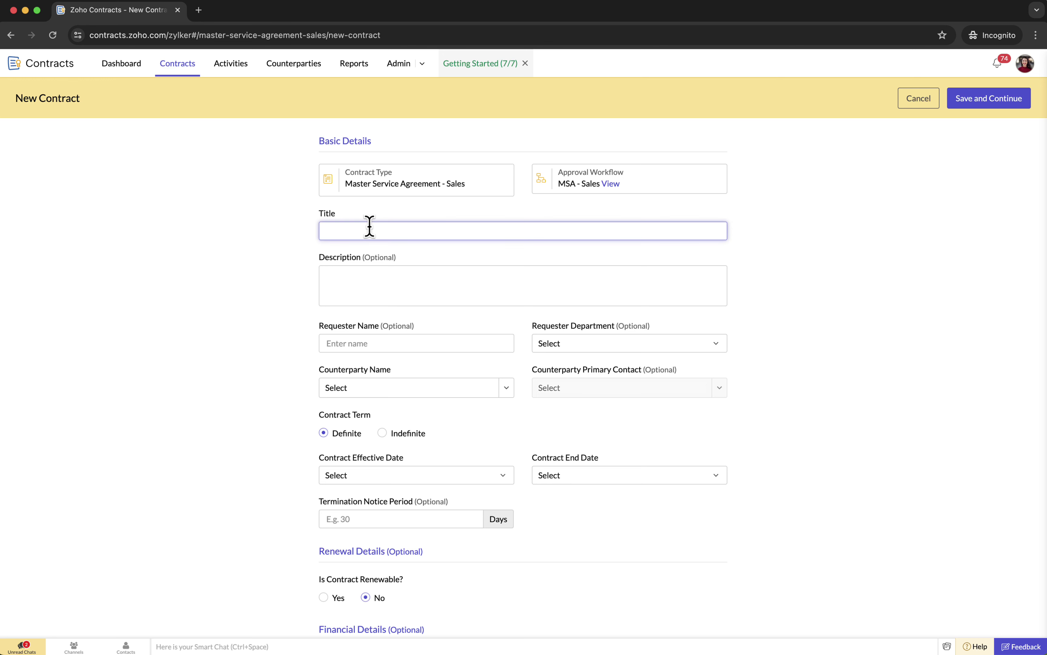
pyautogui.write('MSA with Zenith Dynamics')
pyautogui.click(375, 277)
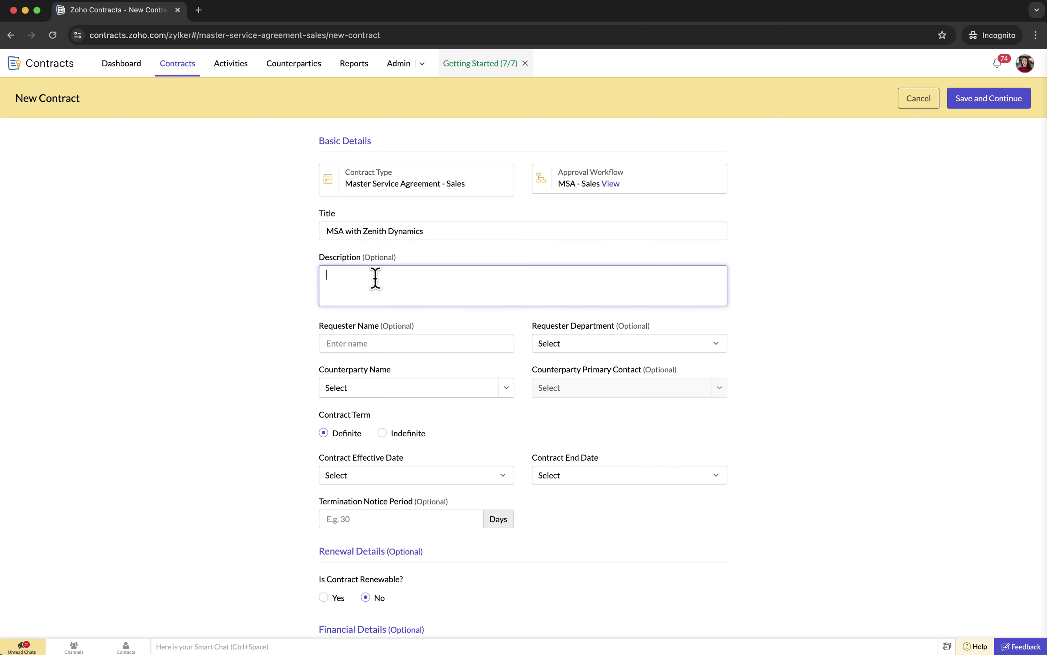
pyautogui.write('An MSA is a contract that defines the terms and conditions that will regulate current and future transactions between a service provider and its client.')
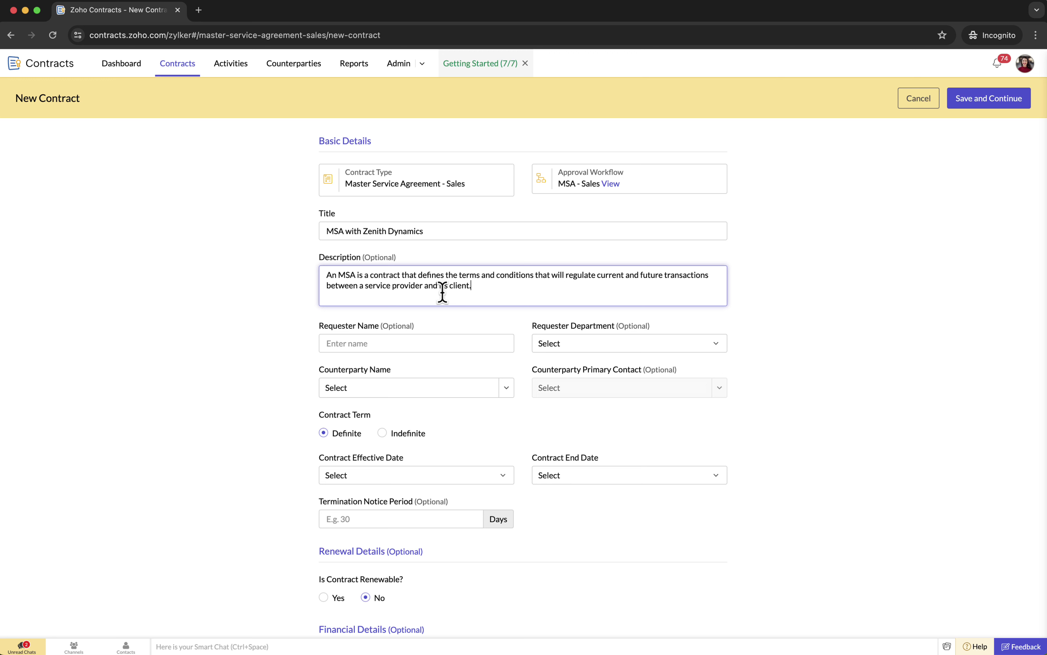
pyautogui.click(441, 340)
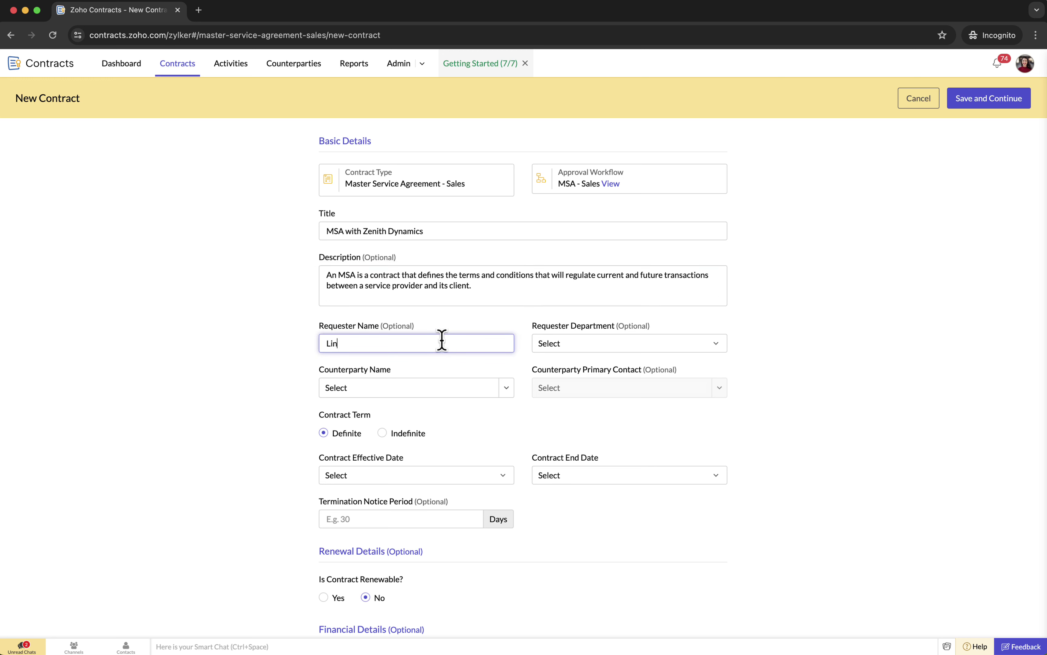
# - Set department Legal, counterparty Zenith Dynamics with its primary contact, keeping a Definite term
pyautogui.click(680, 345)
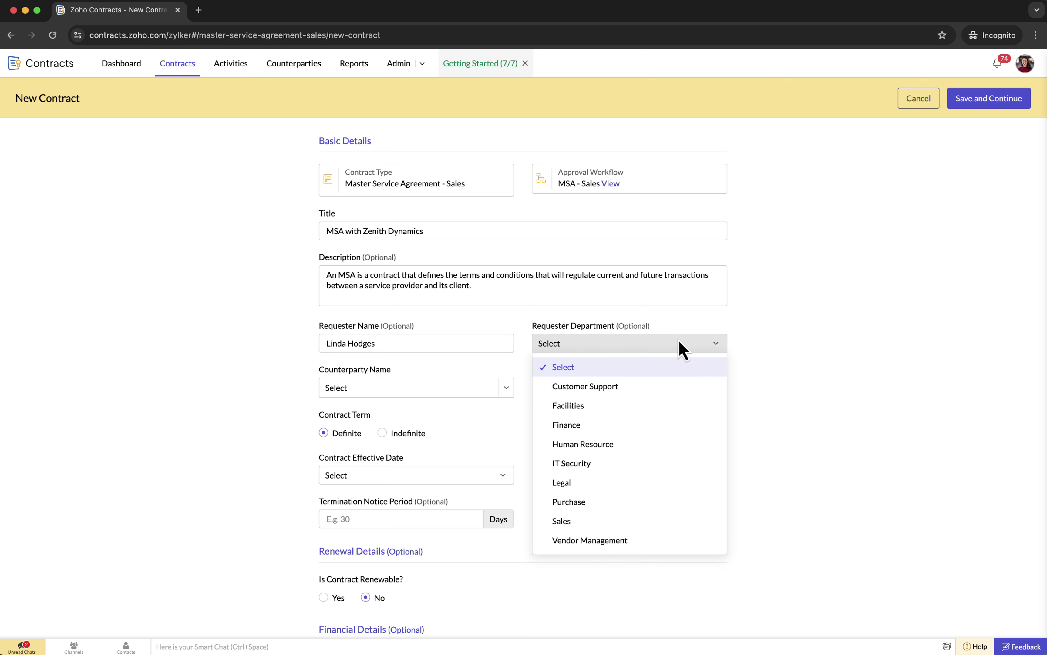
pyautogui.click(593, 482)
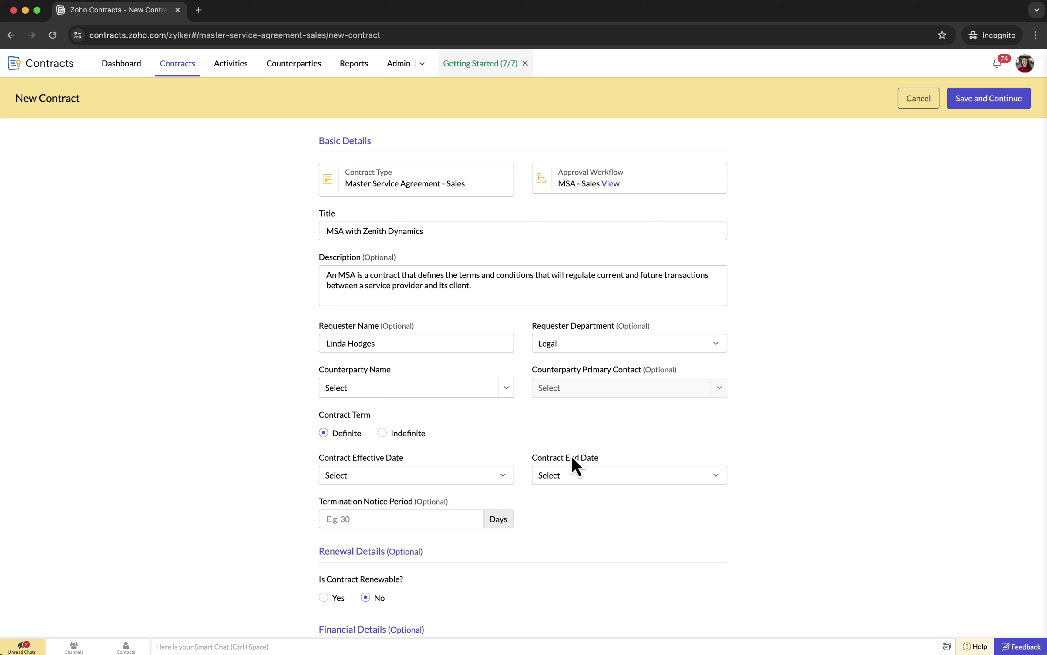
pyautogui.click(506, 390)
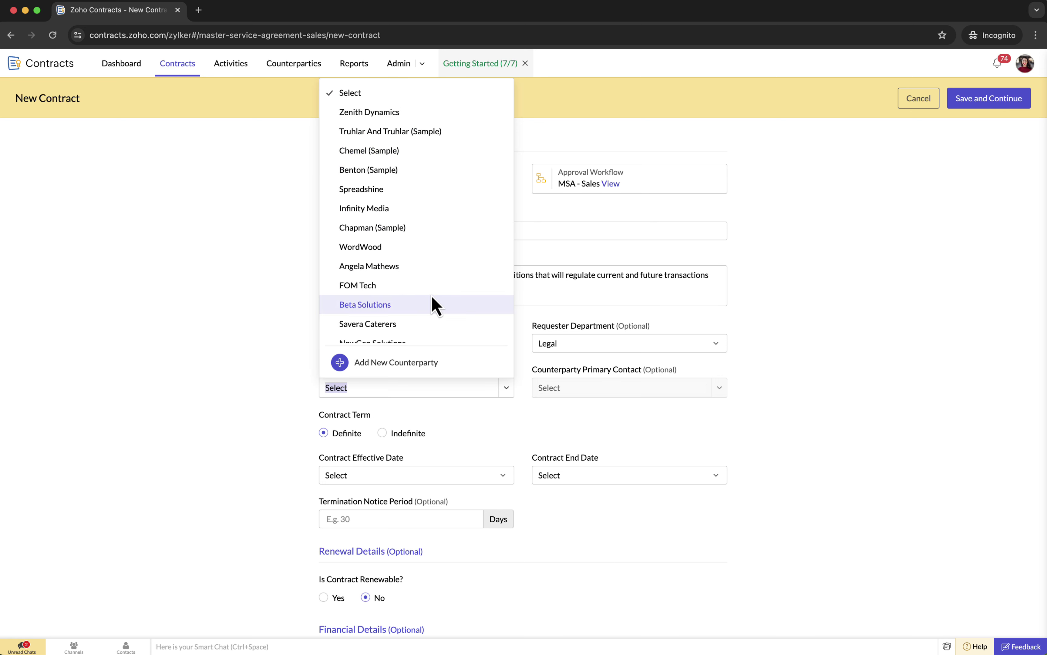
pyautogui.click(397, 114)
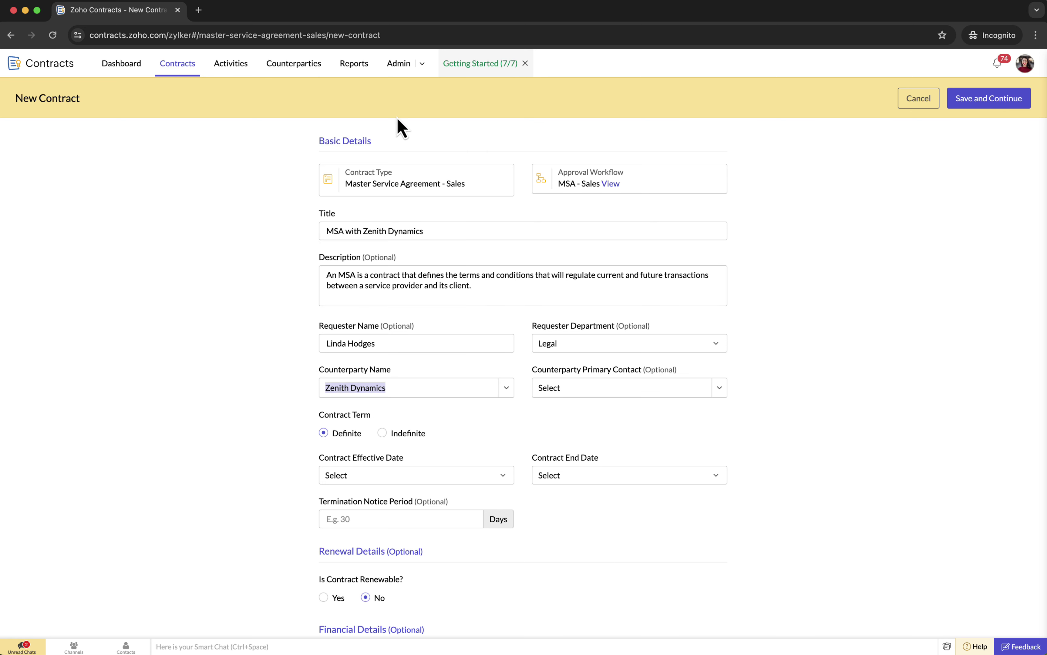
pyautogui.click(718, 393)
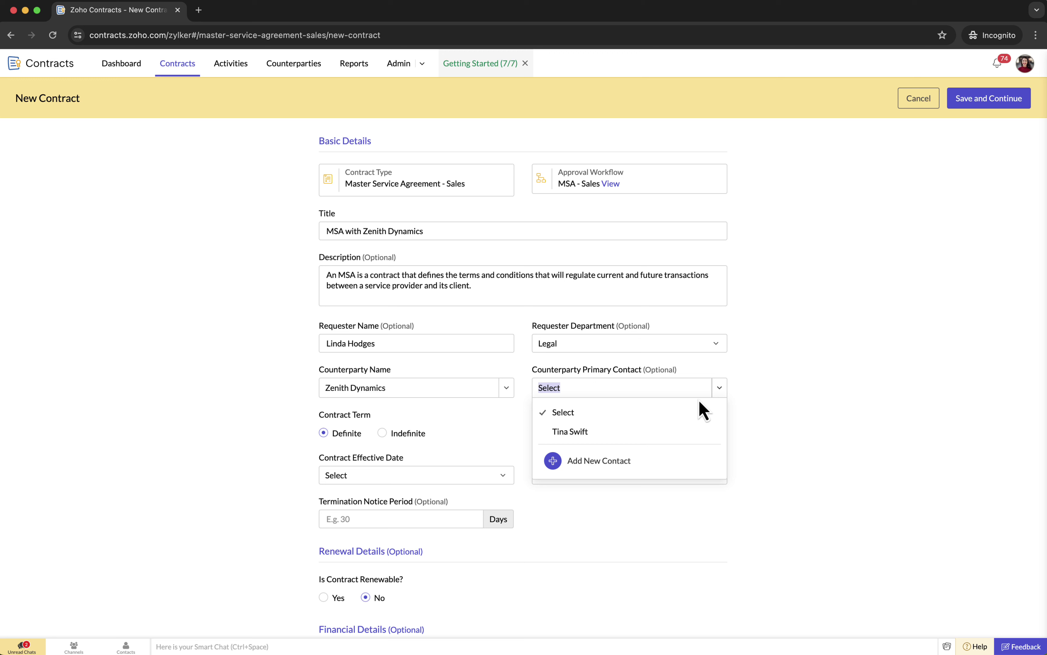
pyautogui.click(600, 434)
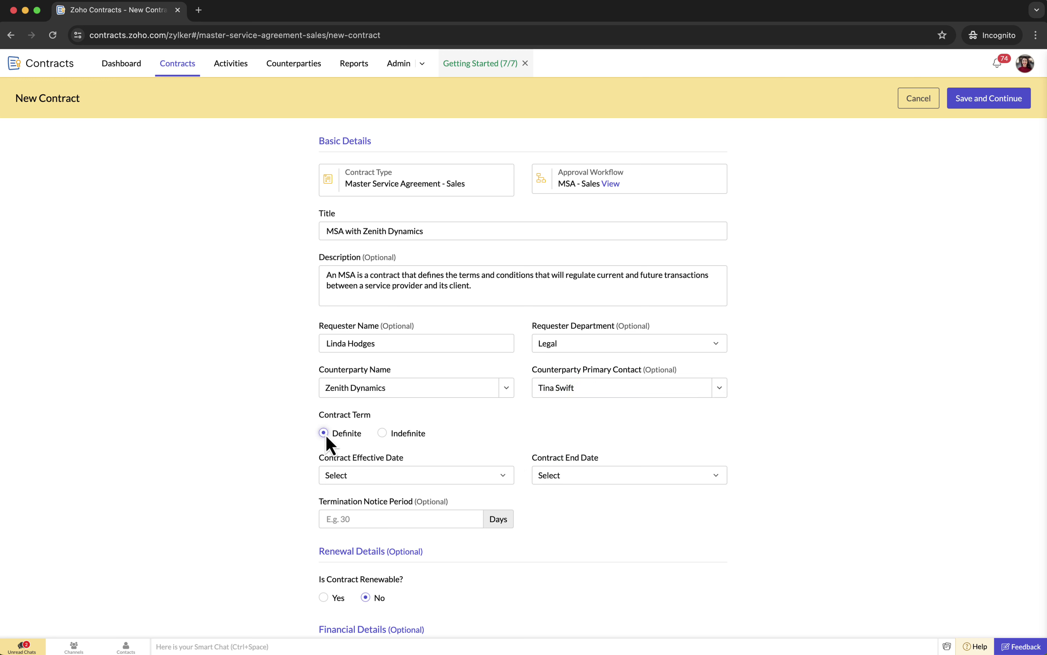
pyautogui.click(381, 433)
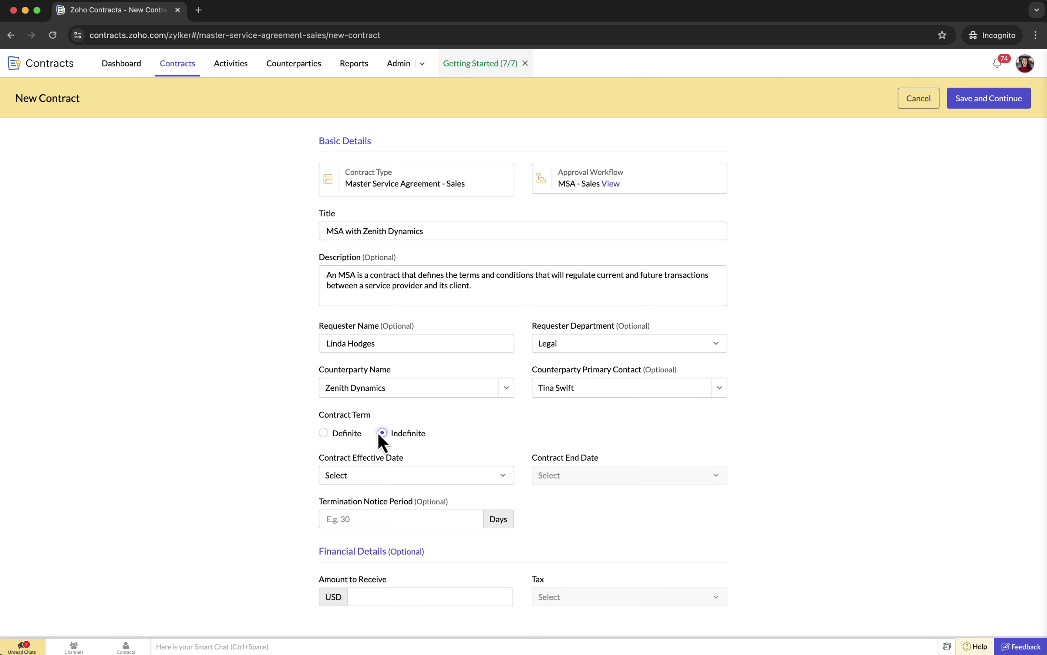
pyautogui.click(324, 433)
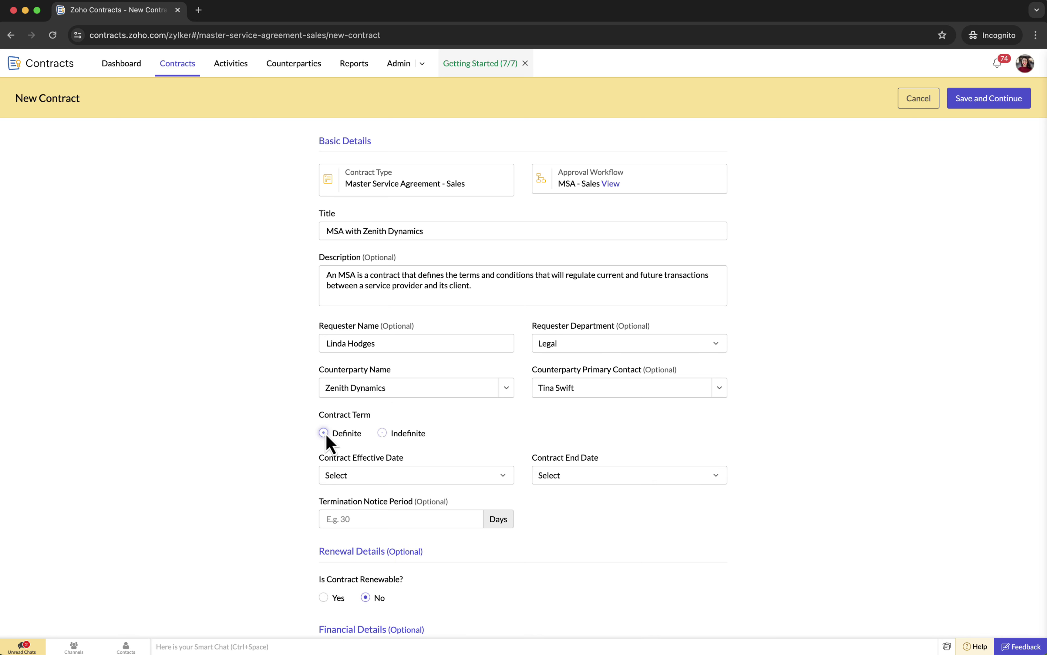
# - Make the contract effective On Execution and end it after 3 Years
pyautogui.scroll(-2, 503, 426)
pyautogui.click(504, 423)
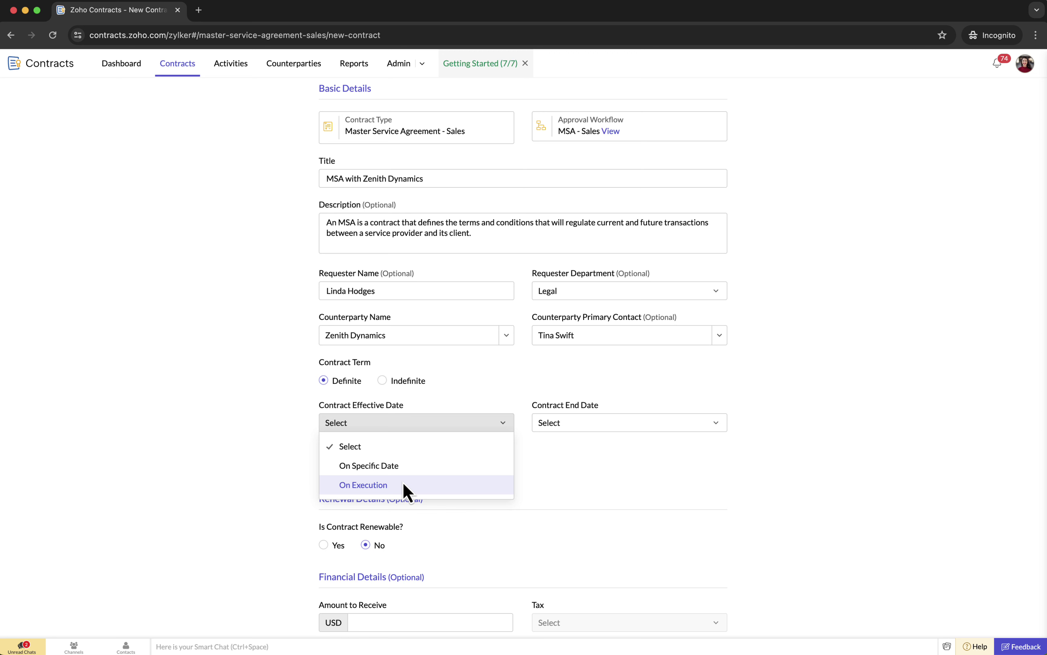
pyautogui.click(405, 486)
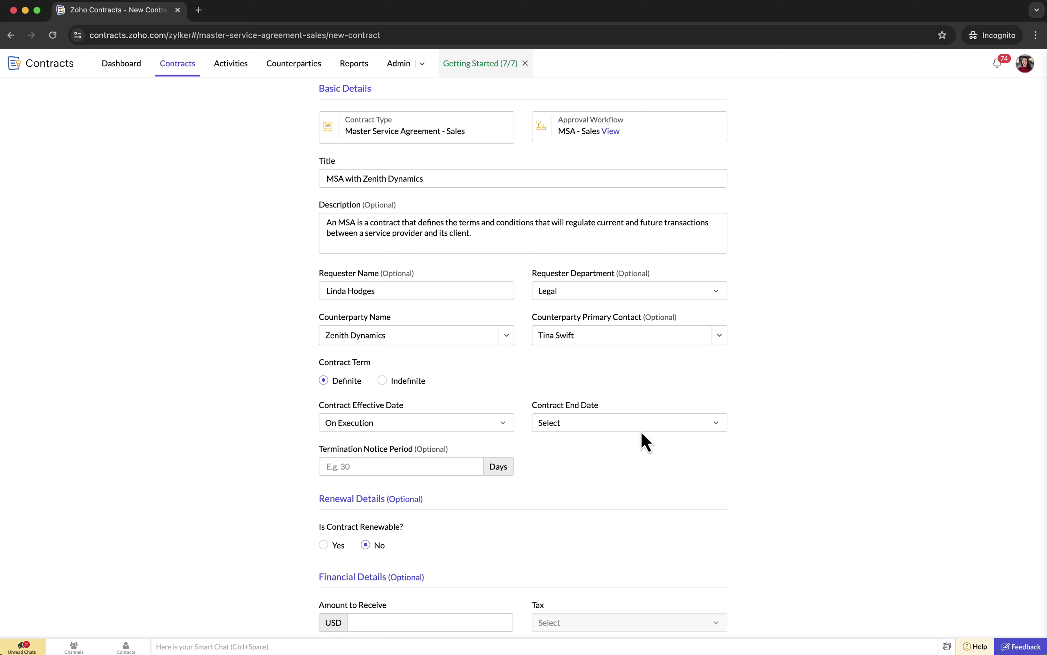
pyautogui.click(671, 423)
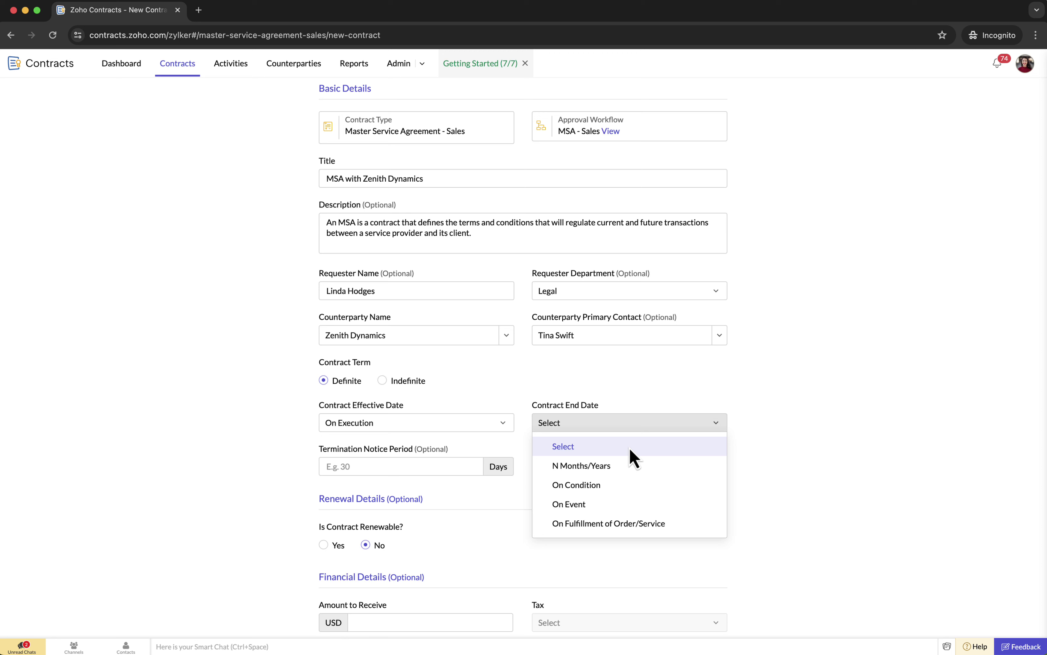
pyautogui.click(612, 464)
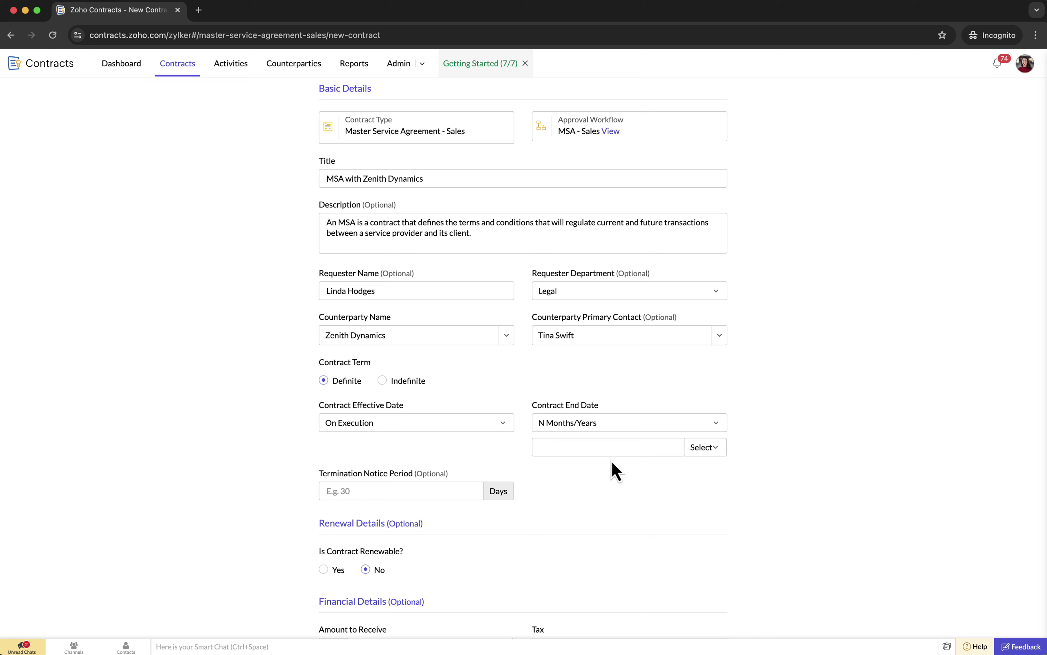
pyautogui.click(695, 449)
pyautogui.click(716, 511)
pyautogui.click(626, 448)
pyautogui.write('3')
# - Set the termination notice period to 30 days
pyautogui.scroll(-1, 626, 450)
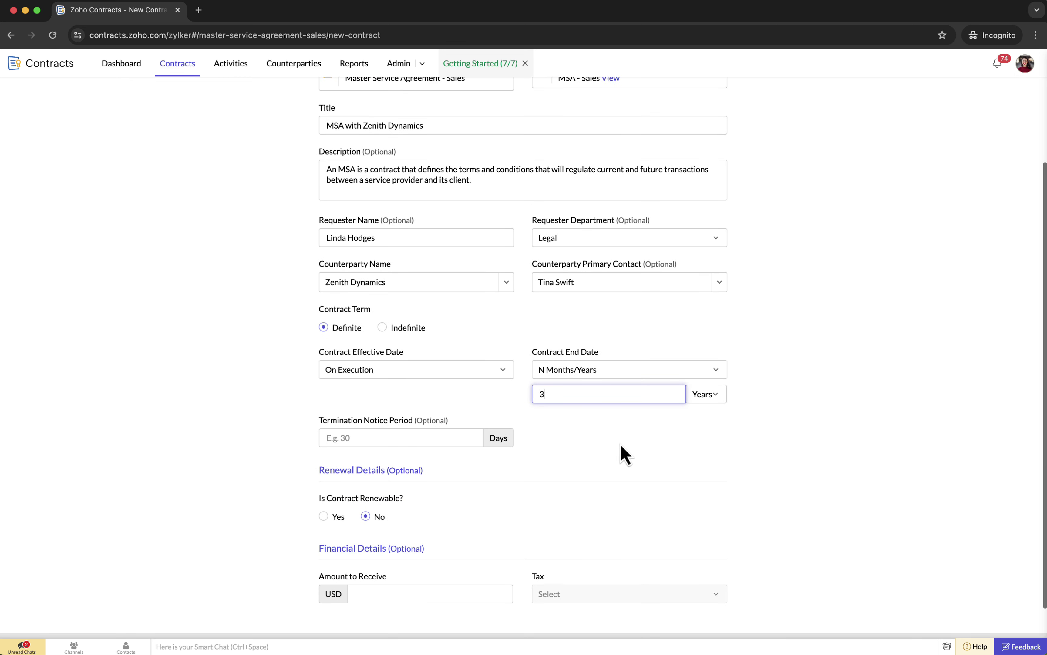
pyautogui.click(398, 438)
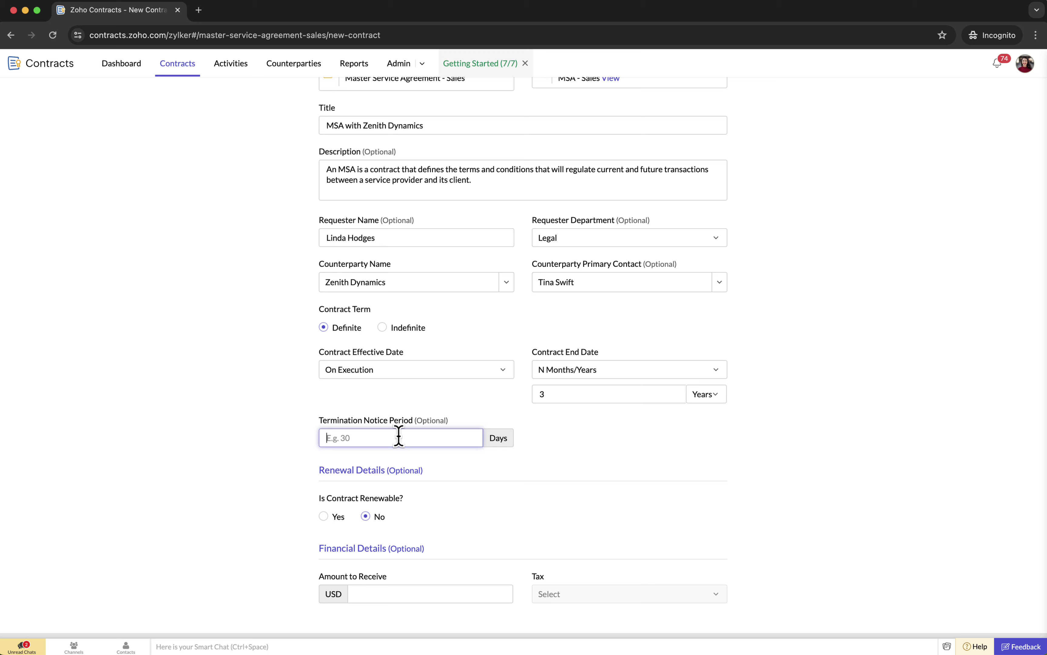
pyautogui.write('30')
pyautogui.scroll(-1, 460, 399)
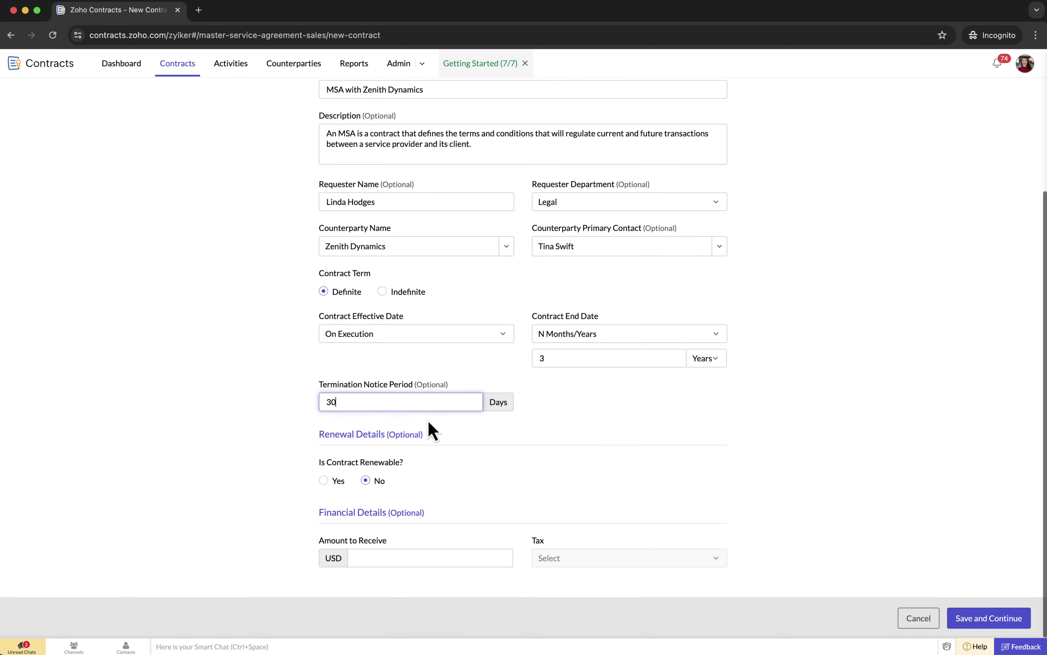
# - Make the contract renewable and switch its renewal type to Evergreen
pyautogui.click(324, 481)
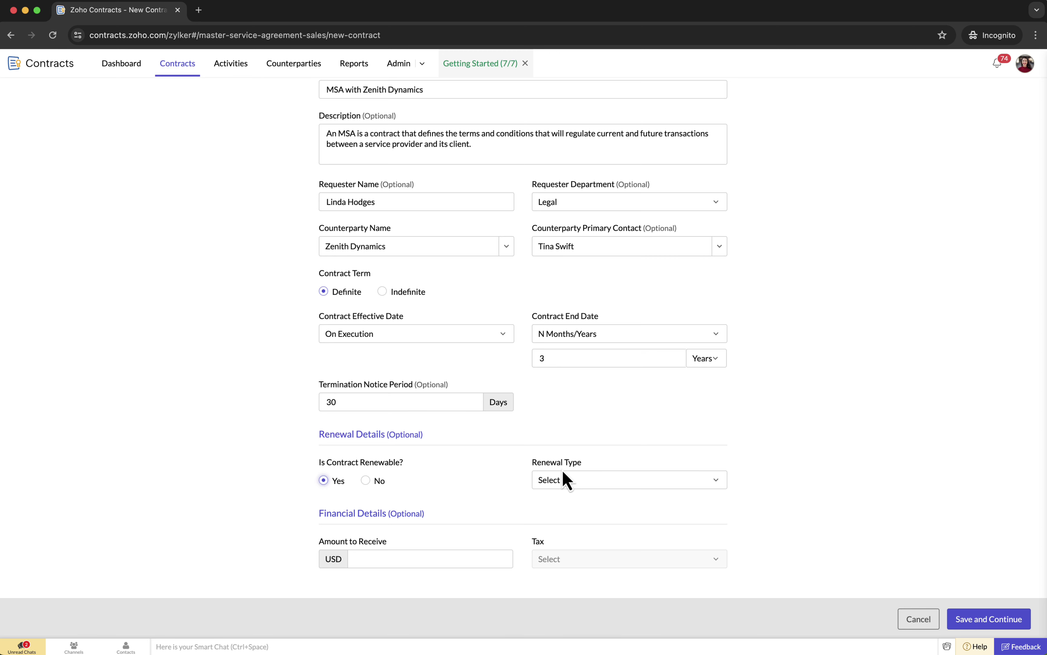
pyautogui.click(646, 479)
pyautogui.scroll(-1, 650, 476)
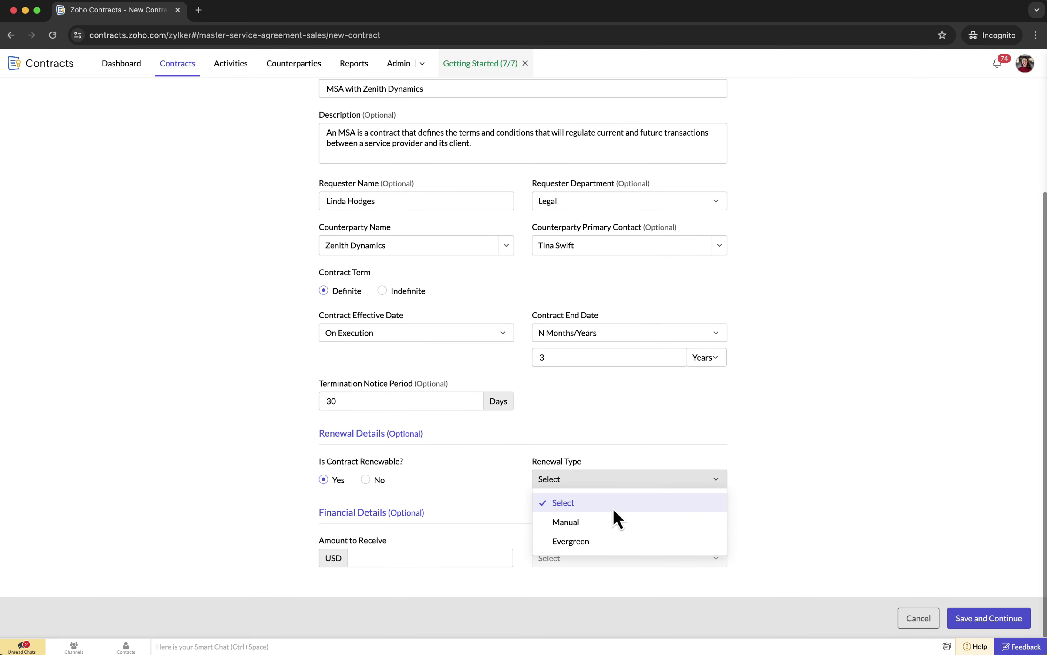
pyautogui.click(590, 524)
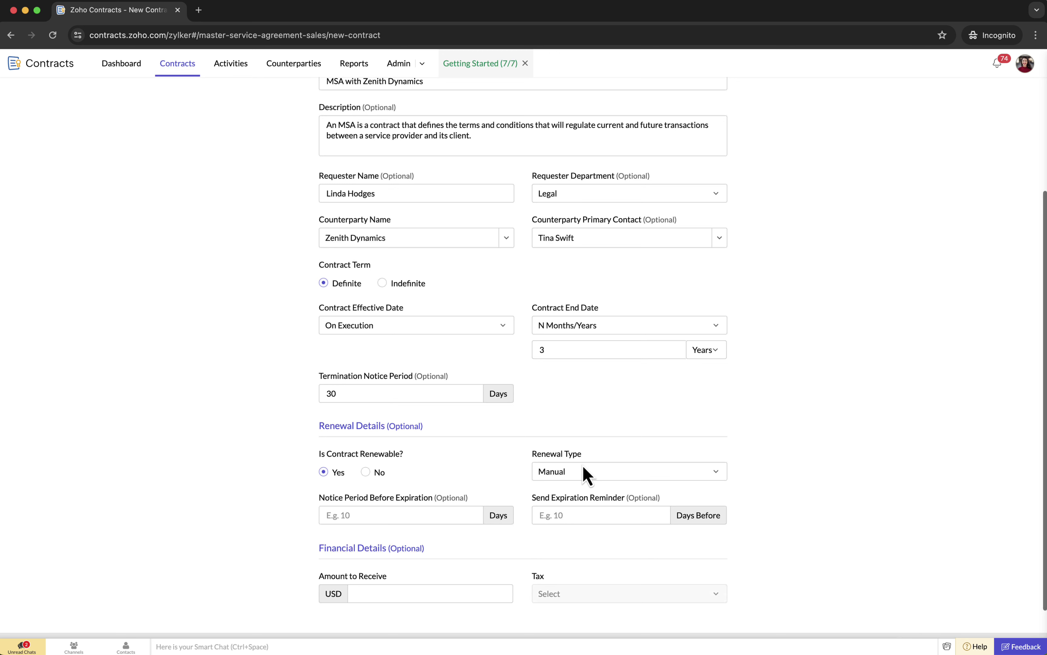
pyautogui.click(405, 493)
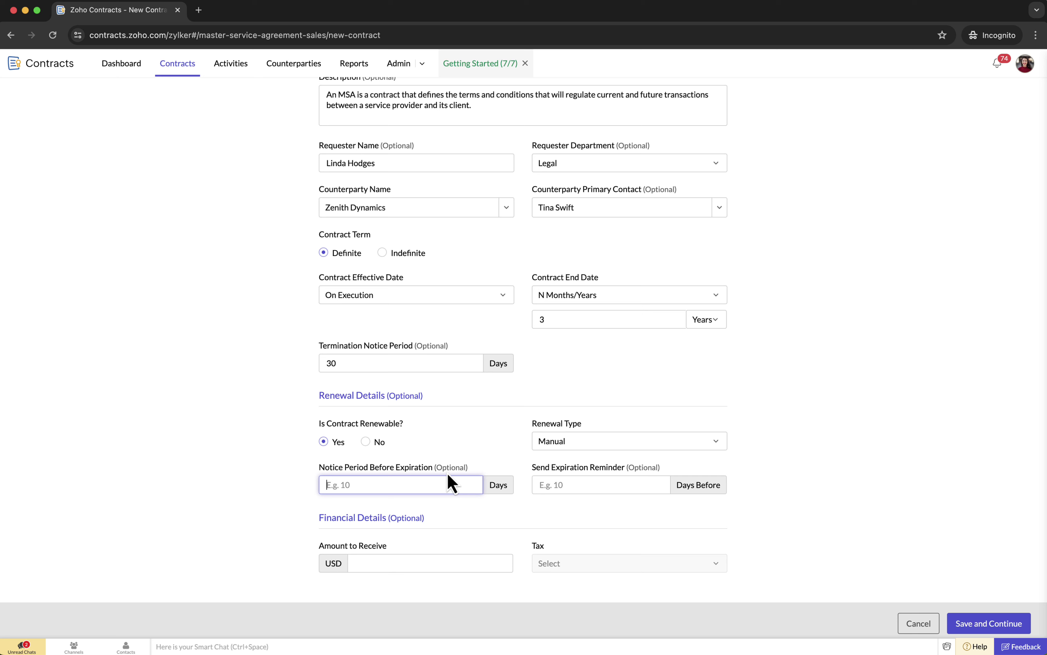
pyautogui.click(621, 486)
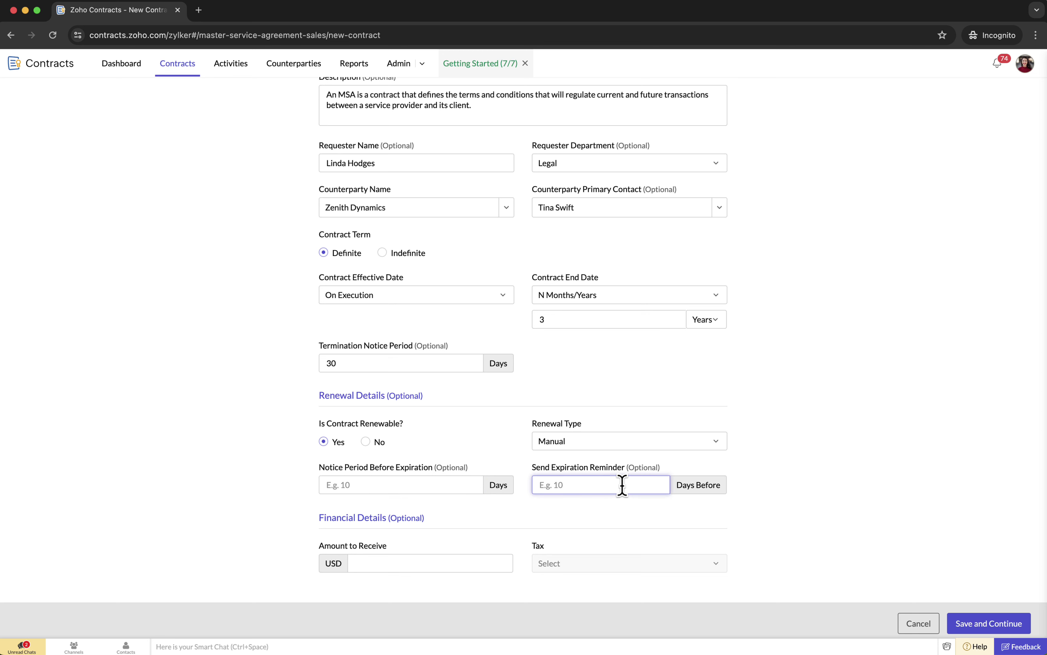
pyautogui.click(668, 447)
pyautogui.click(595, 504)
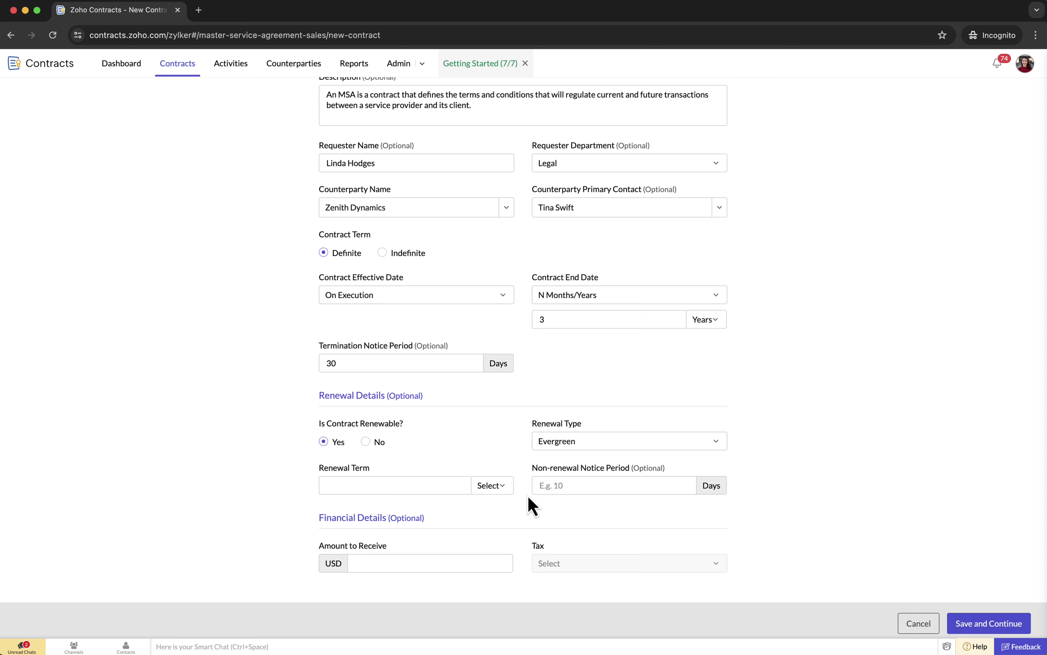
# - Set the renewal term to 2 years with a 30-day non-renewal notice
pyautogui.click(498, 488)
pyautogui.click(498, 529)
pyautogui.click(502, 489)
pyautogui.click(496, 547)
pyautogui.click(411, 483)
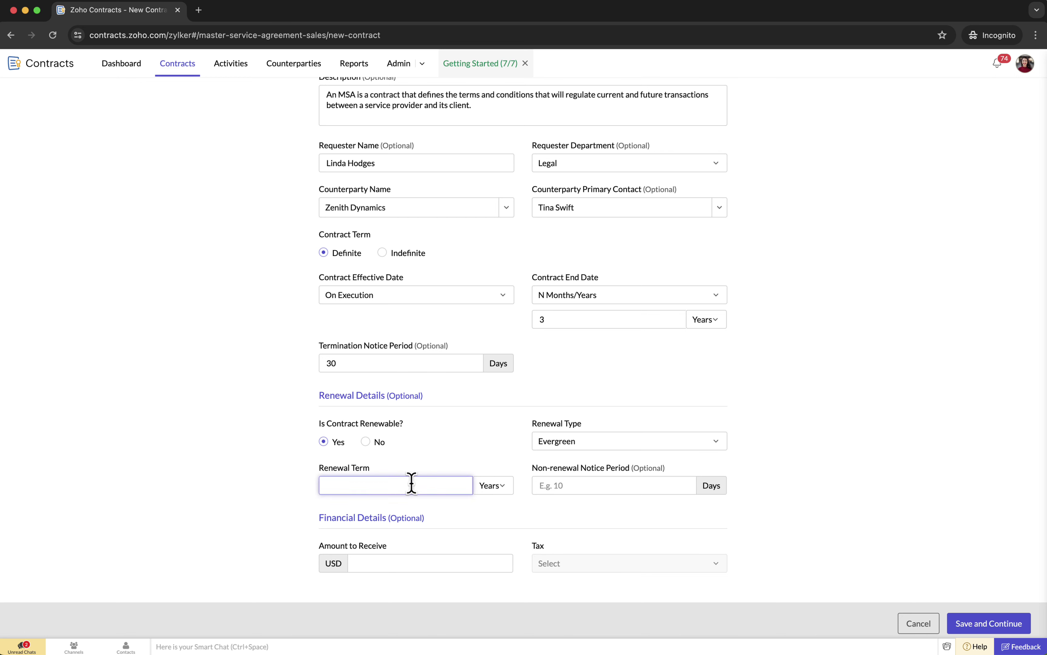
pyautogui.write('2')
pyautogui.click(672, 486)
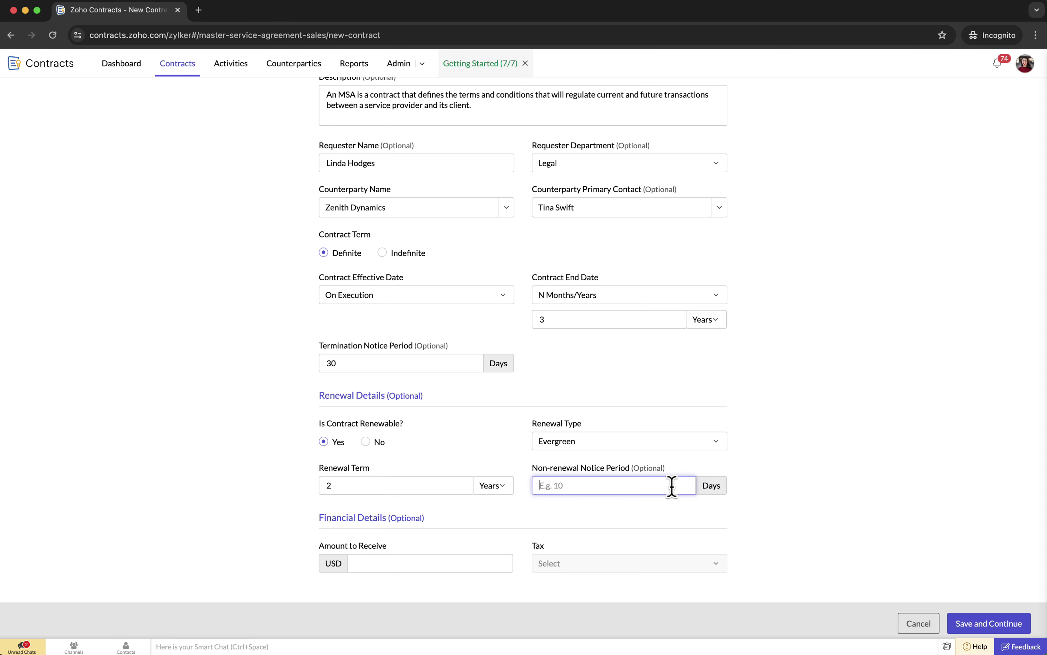
pyautogui.write('30')
# - Change renewal type to Manual, with 30-day expiration notice and a 20-day expiration reminder
pyautogui.click(690, 442)
pyautogui.click(620, 483)
pyautogui.click(453, 488)
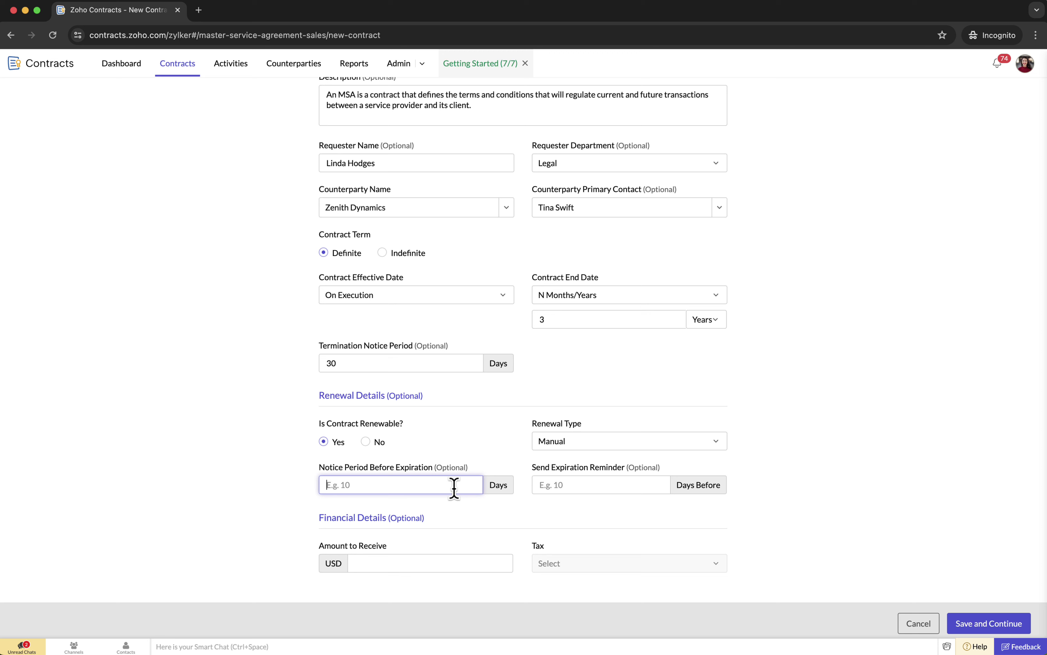
pyautogui.click(646, 482)
pyautogui.write('2')
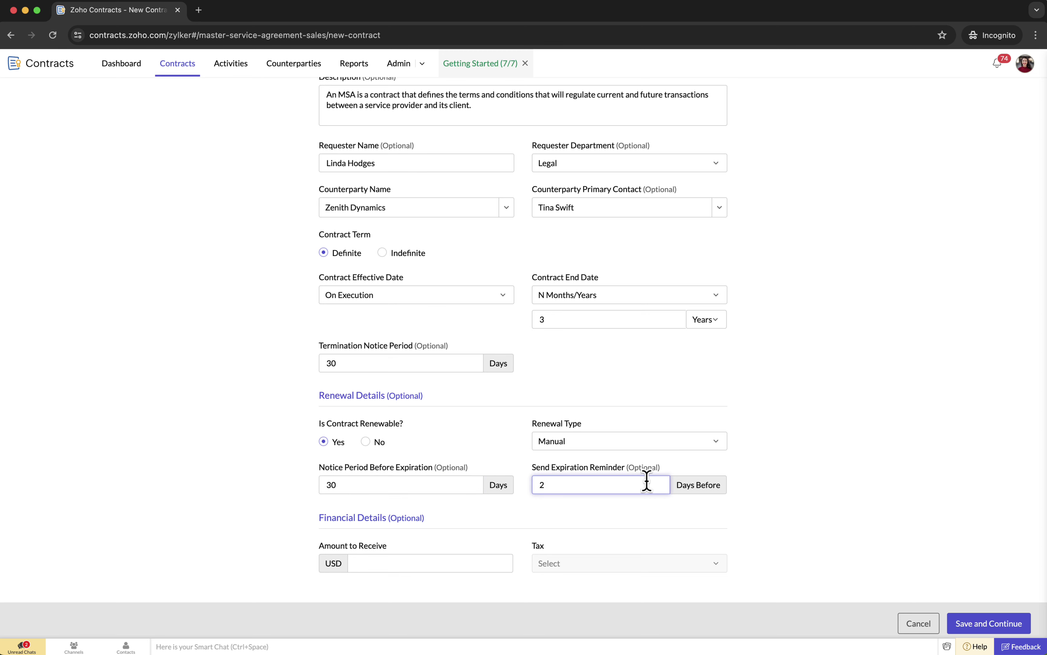
pyautogui.write('0')
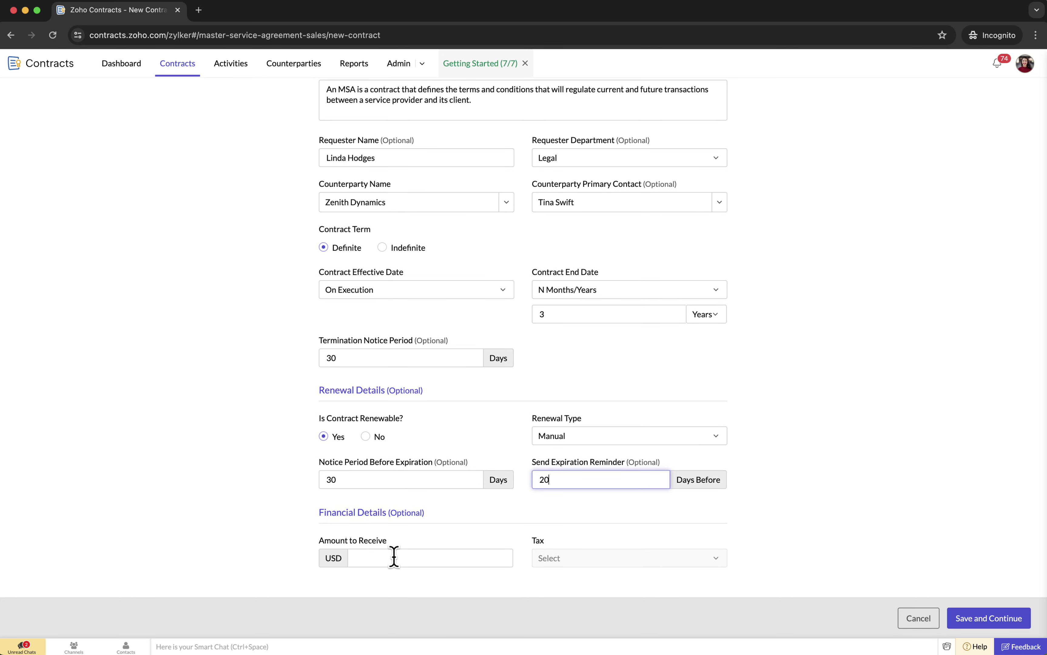
# - Enter 175000 USD to receive, set tax to As per Payment Terms, and save
pyautogui.click(394, 557)
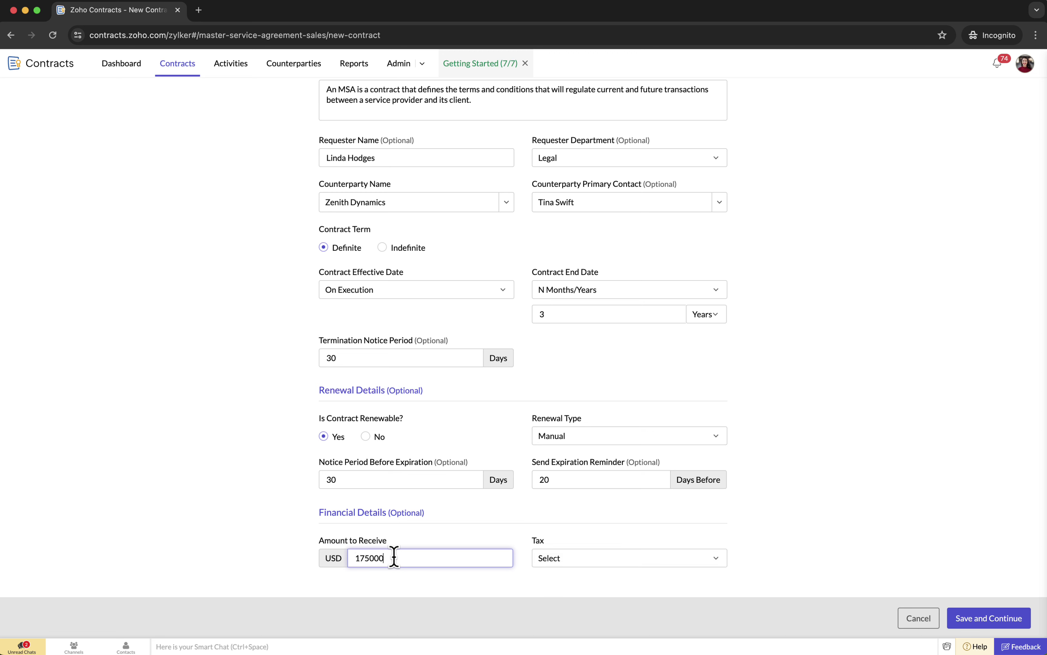
pyautogui.click(592, 560)
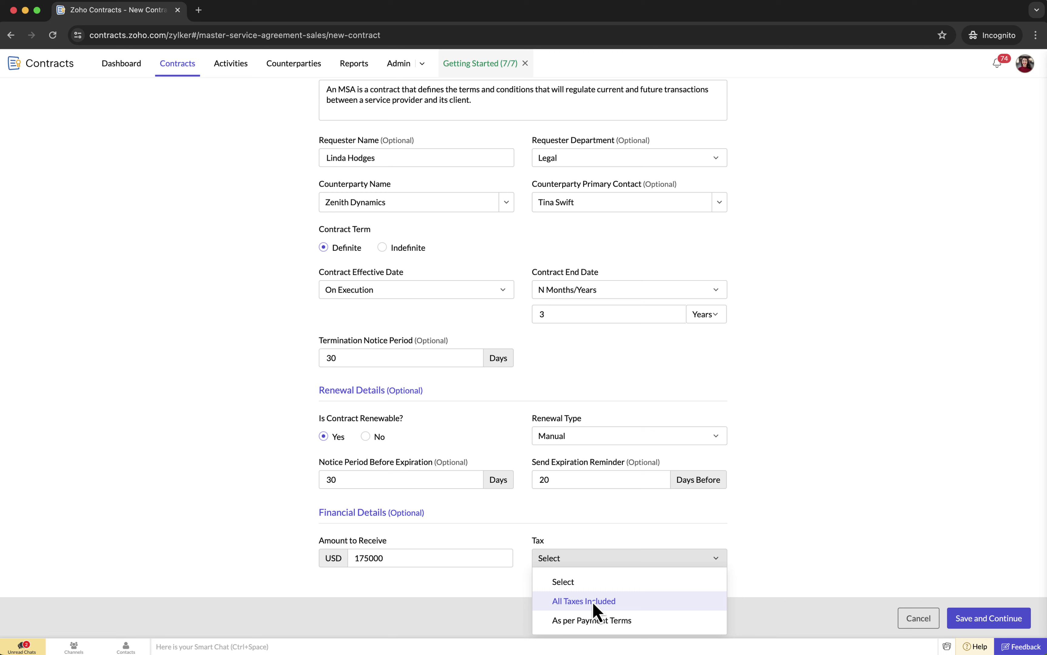
pyautogui.click(602, 623)
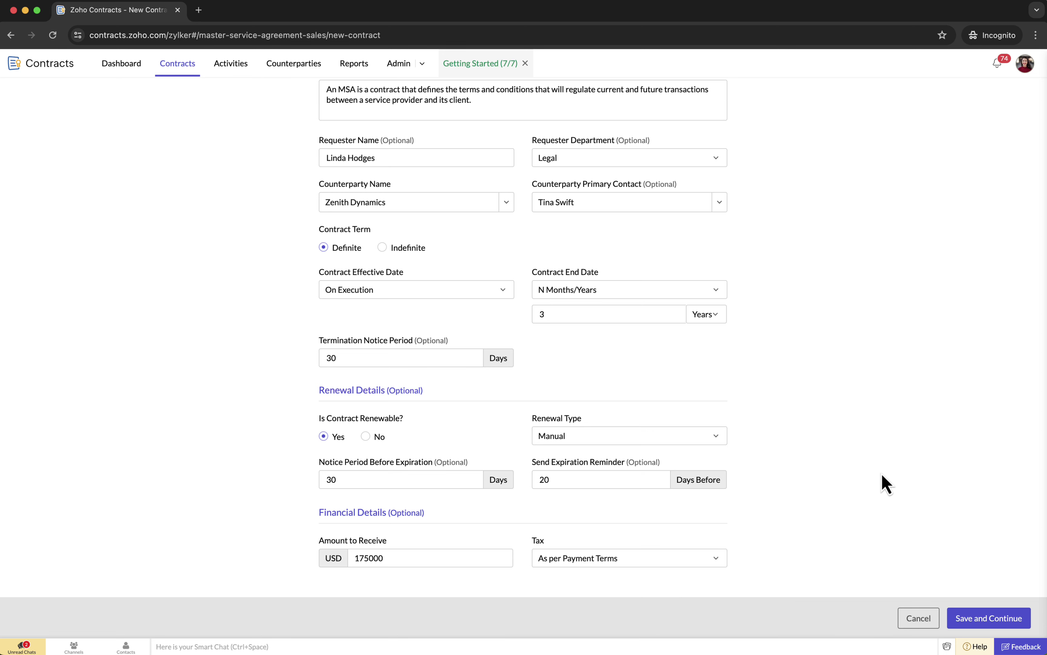
pyautogui.click(983, 620)
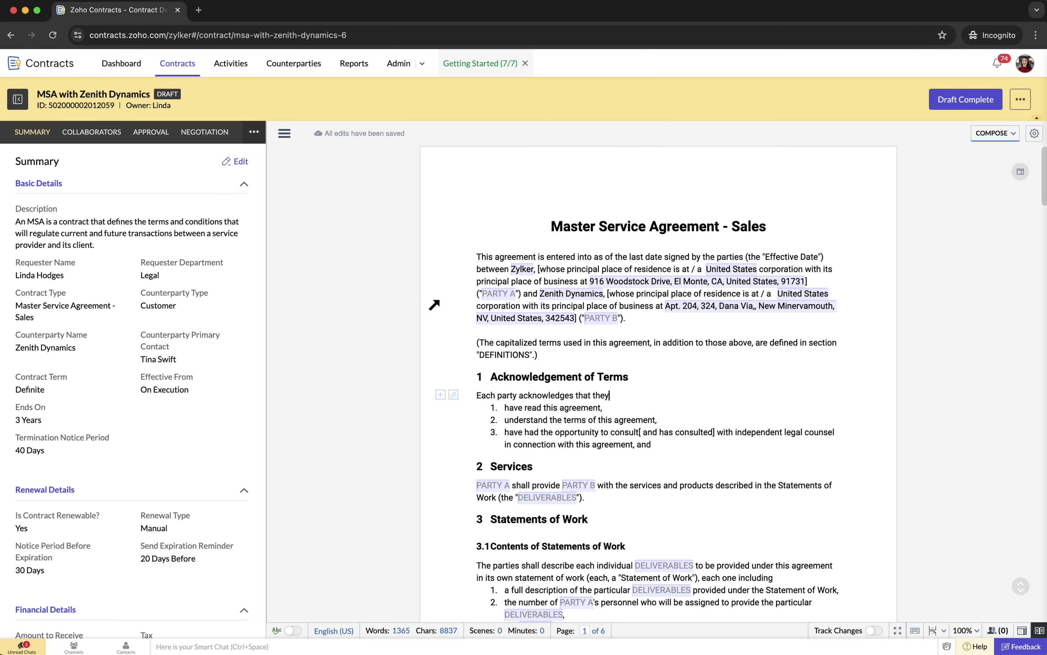
# - Hide the summary panel and add 'have signed this agreement voluntarily.' as acknowledgement item 4
pyautogui.click(17, 100)
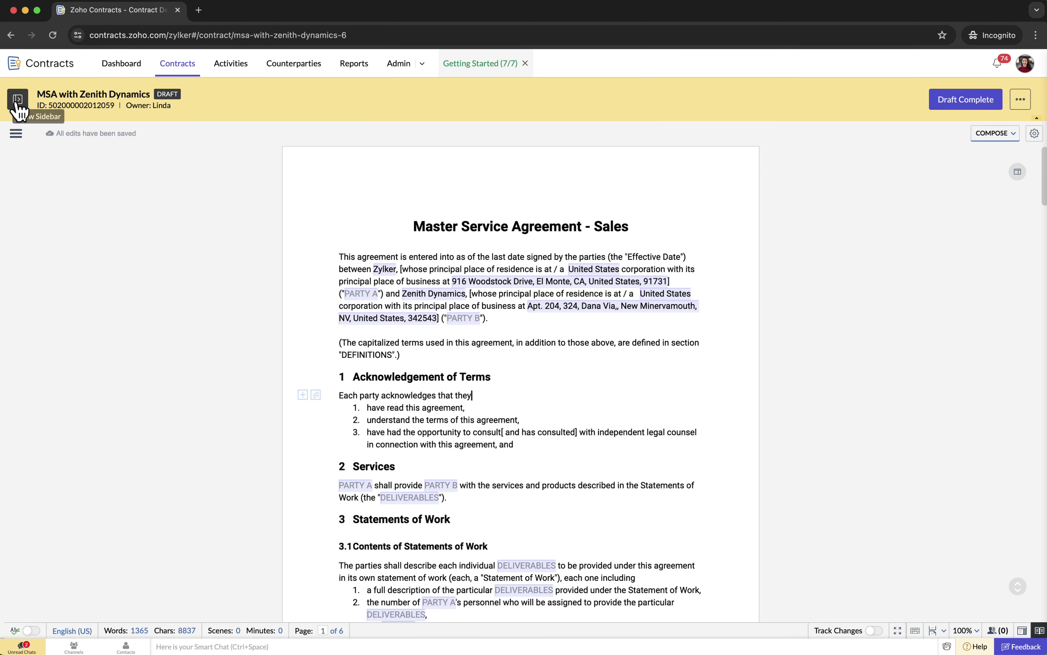
pyautogui.click(534, 449)
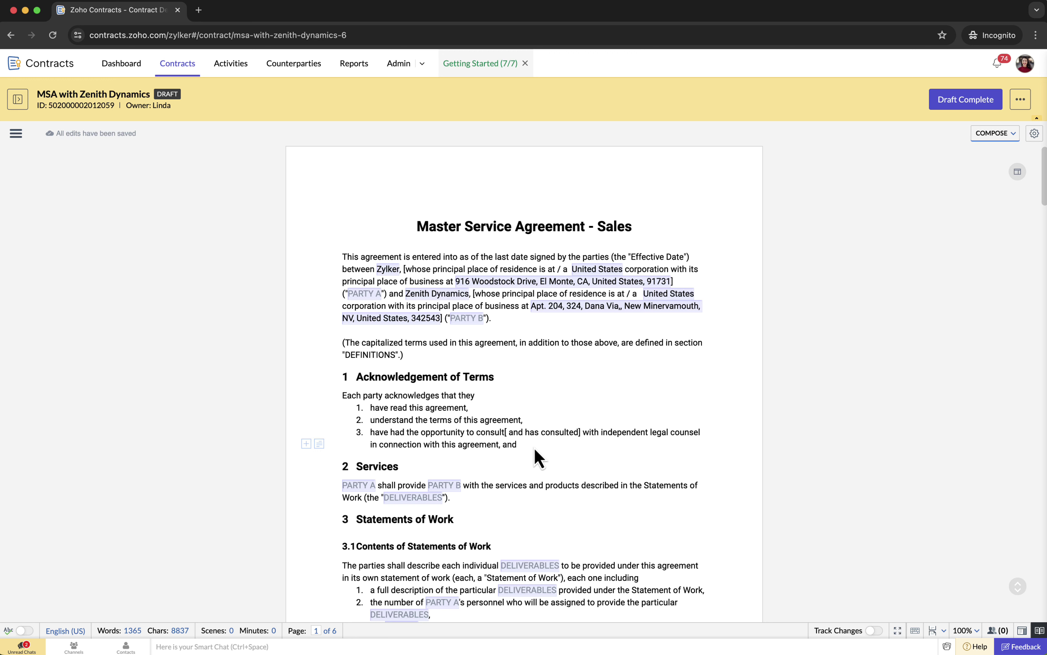
pyautogui.press('Return')
pyautogui.write('have signed this agreement voluntarily.')
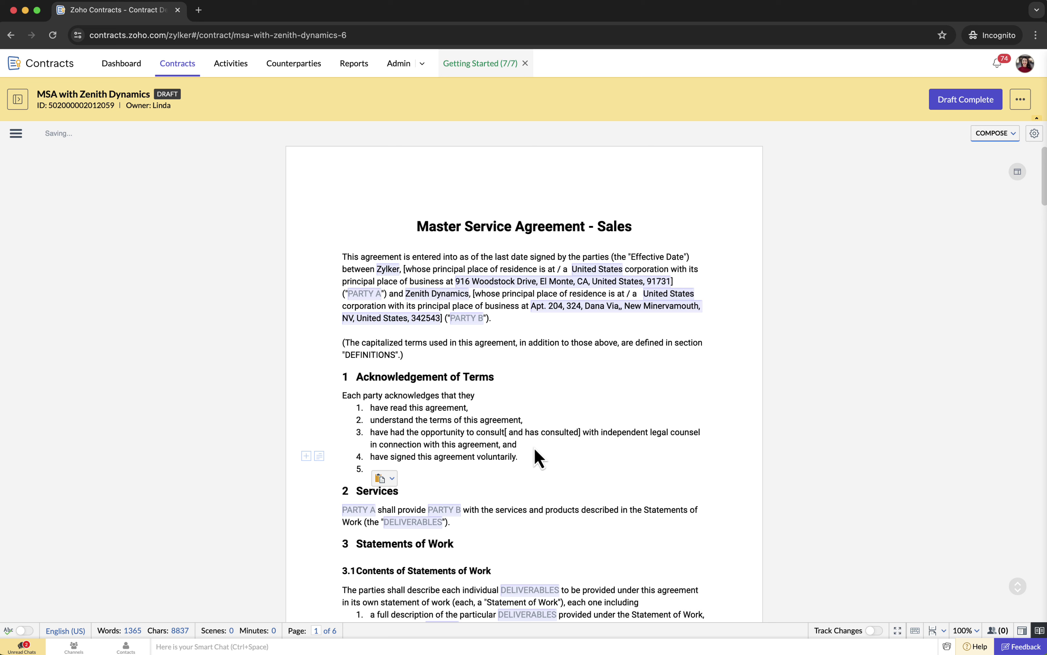
pyautogui.press('BackSpace')
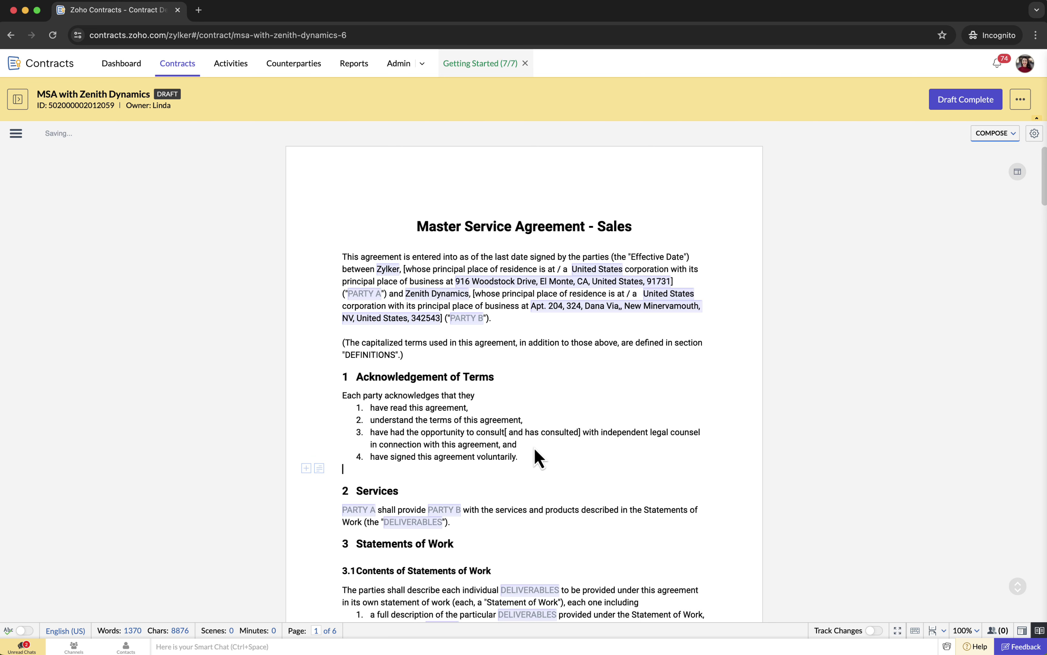
pyautogui.click(15, 133)
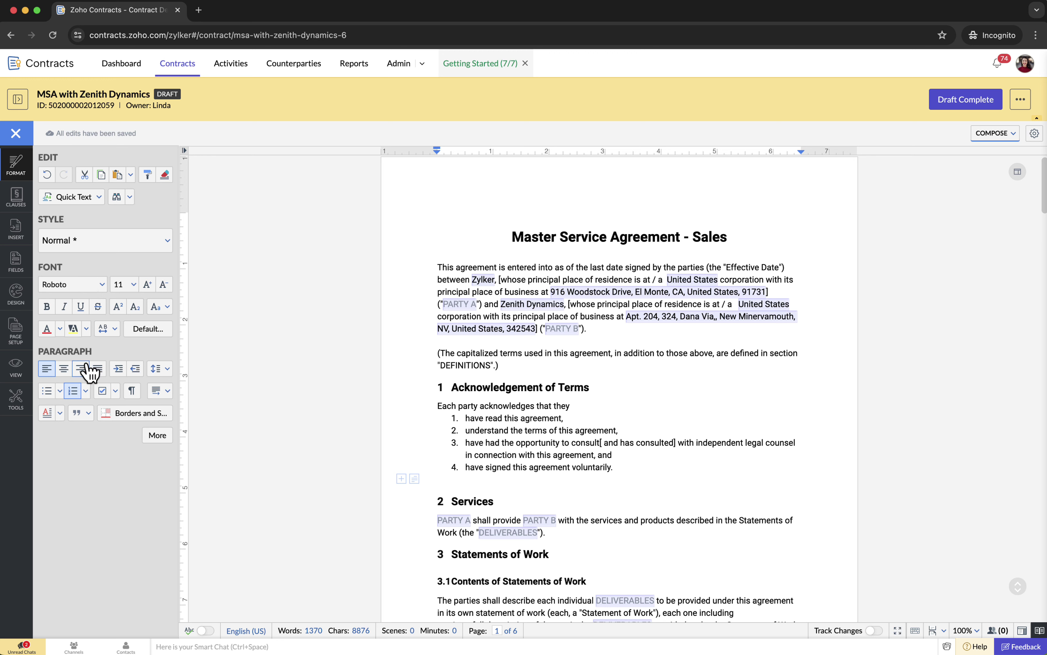
# - Browse the editor's Insert, Page Setup (Layout, Design) and Tools panels
pyautogui.click(16, 230)
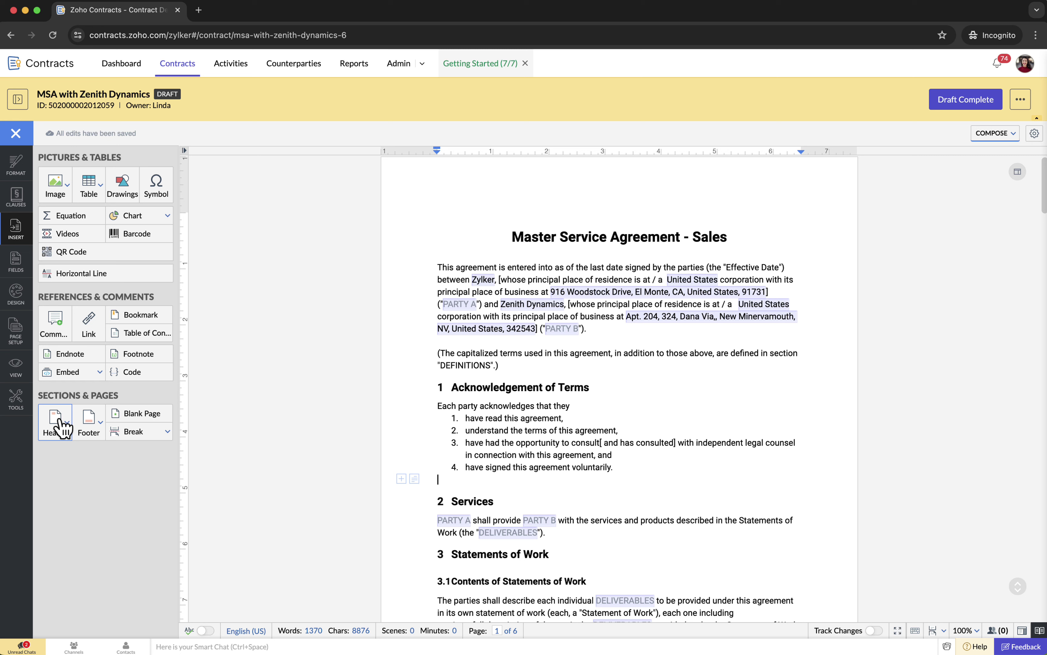
pyautogui.click(16, 342)
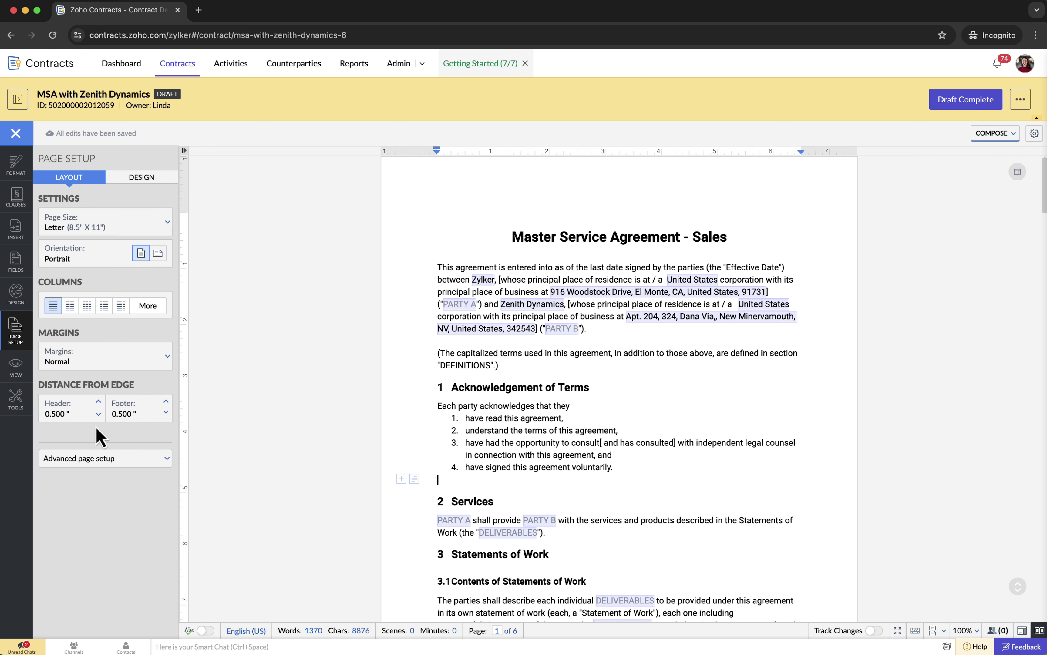
pyautogui.click(152, 181)
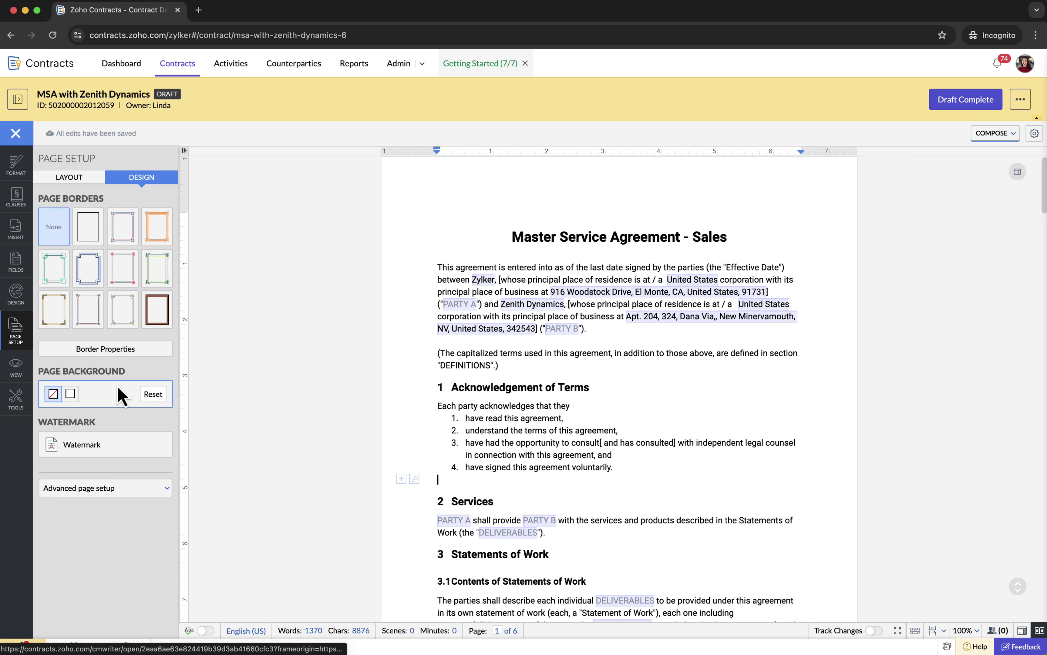
pyautogui.click(17, 400)
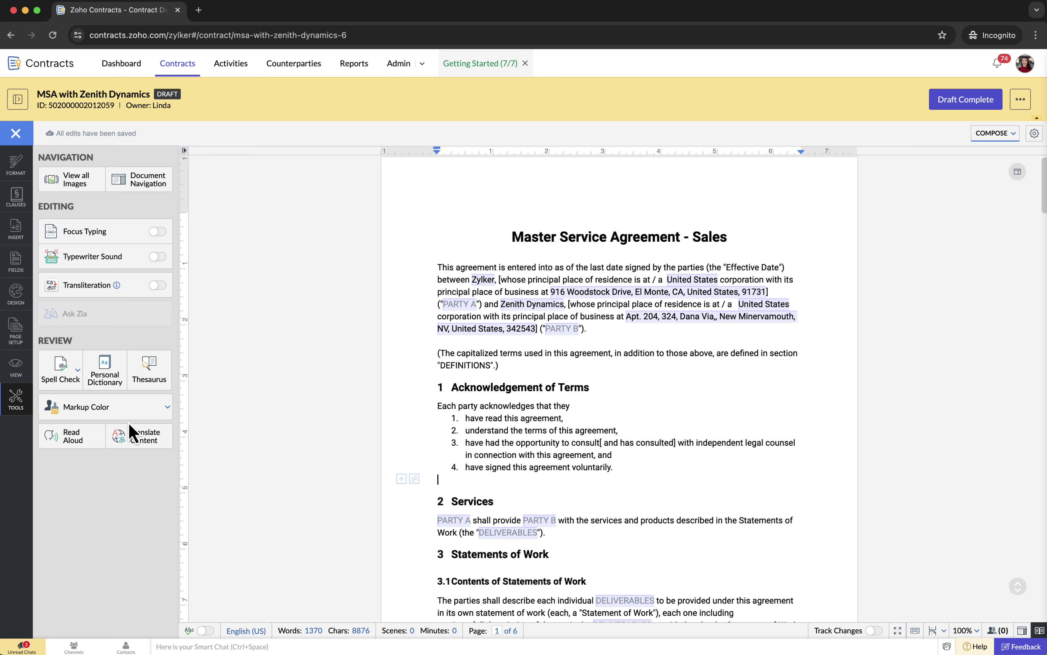
# - Show the clause list, uncheck Purchase, Service, or License, and review down to Taxes and Withholding
pyautogui.click(19, 200)
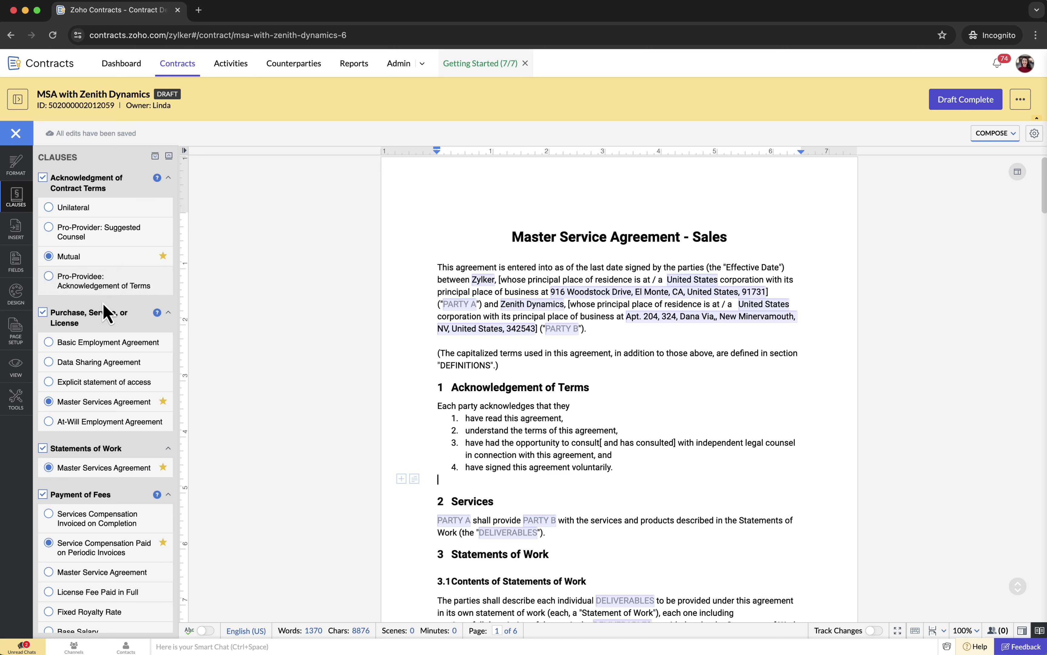
pyautogui.scroll(-5, 102, 323)
pyautogui.scroll(5, 100, 326)
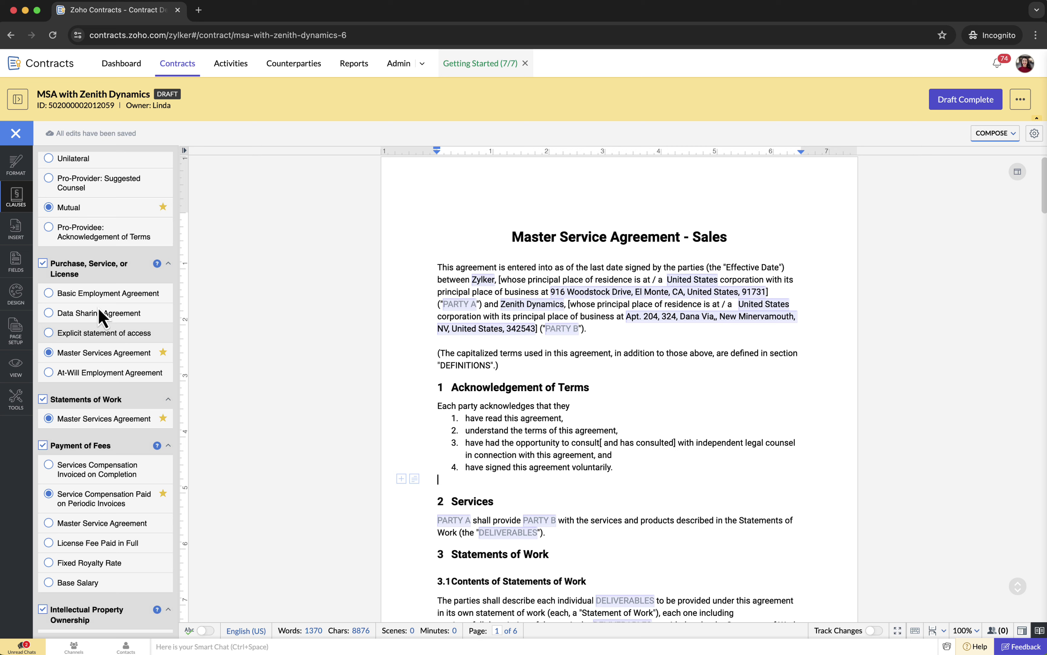
pyautogui.scroll(1, 100, 316)
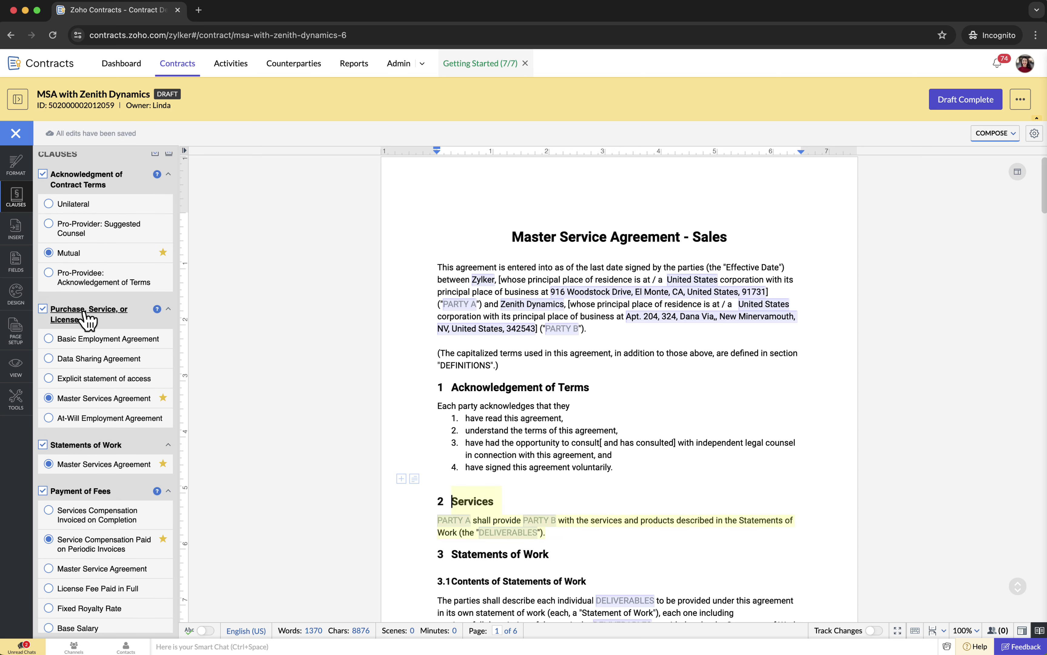
pyautogui.scroll(-1, 524, 515)
pyautogui.scroll(-3, 525, 516)
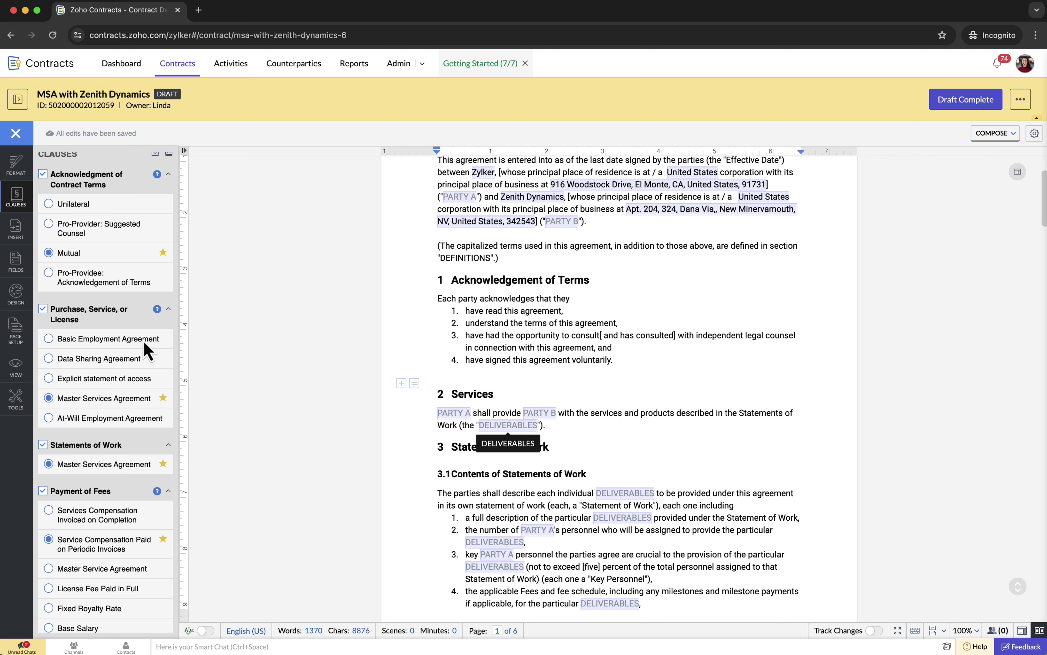
pyautogui.click(47, 315)
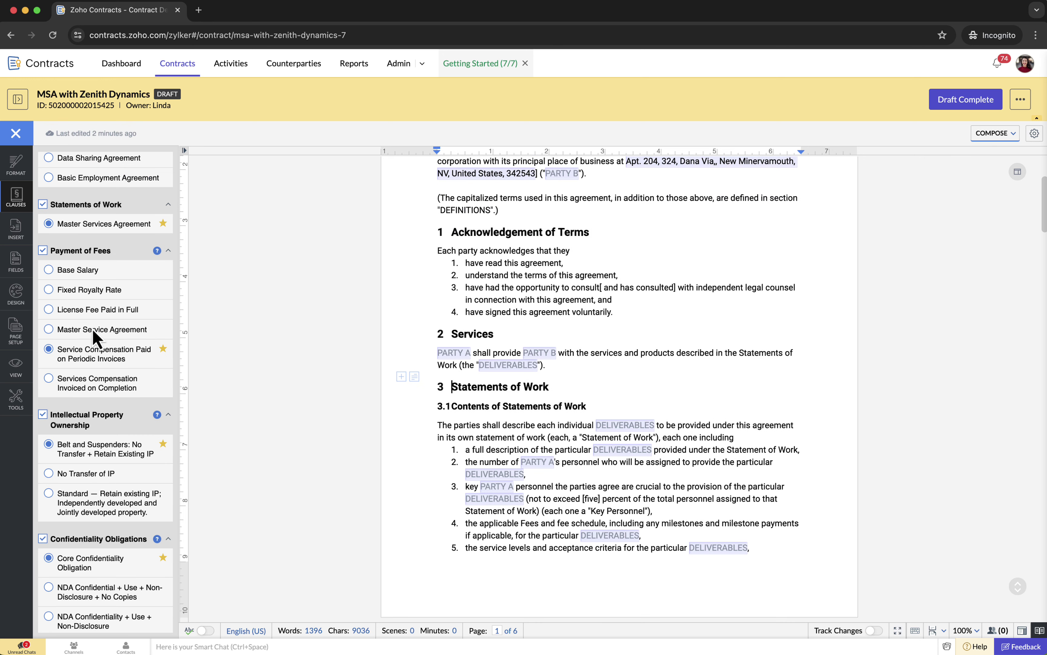
pyautogui.scroll(-3, 94, 329)
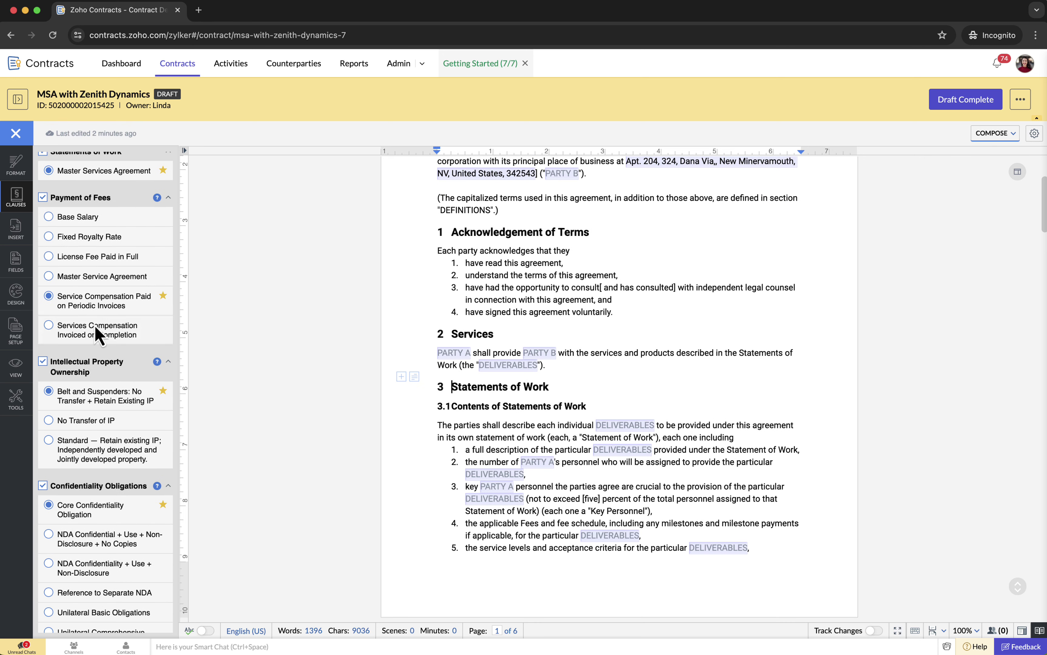
pyautogui.scroll(-5, 95, 331)
pyautogui.scroll(-8, 95, 327)
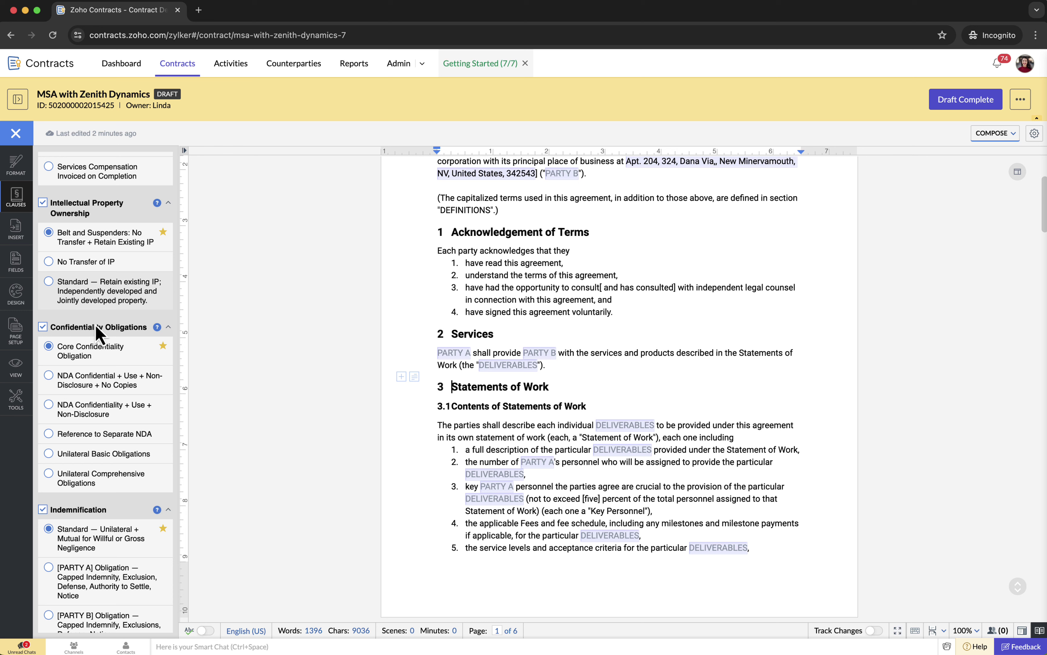
pyautogui.scroll(-13, 95, 326)
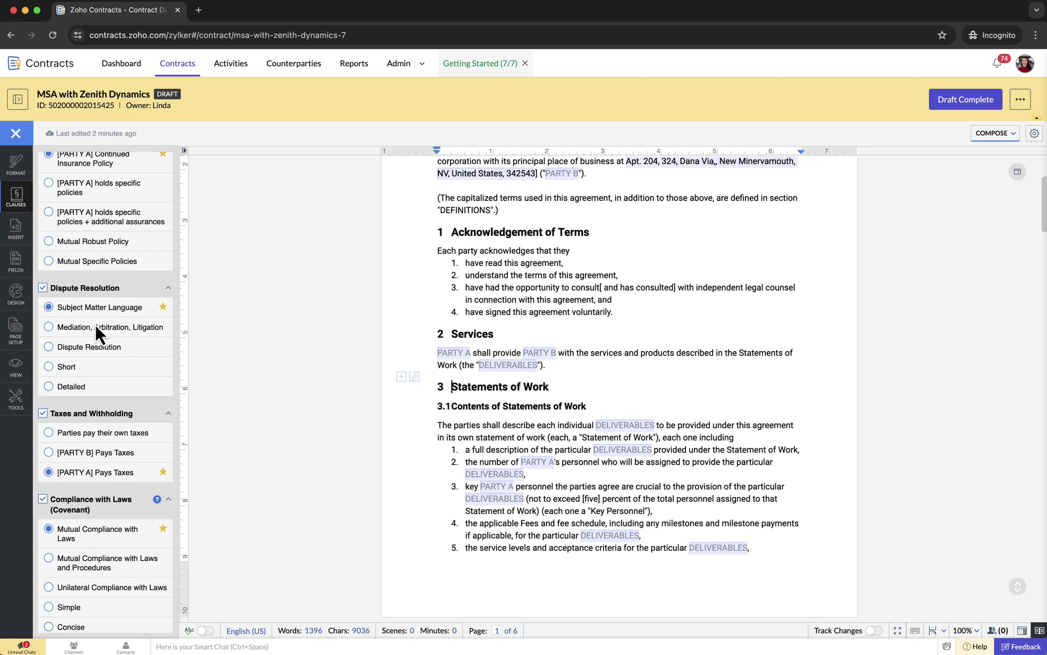
pyautogui.scroll(-2, 98, 332)
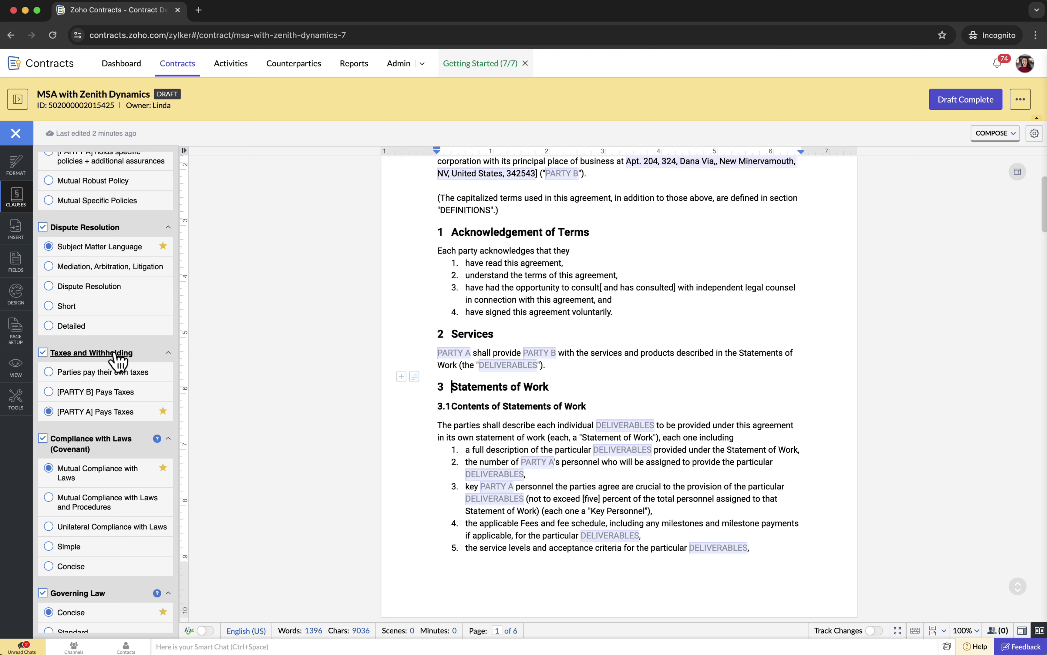
# - Jump to section 10 and select the [PARTY B] Pays Taxes option
pyautogui.click(115, 354)
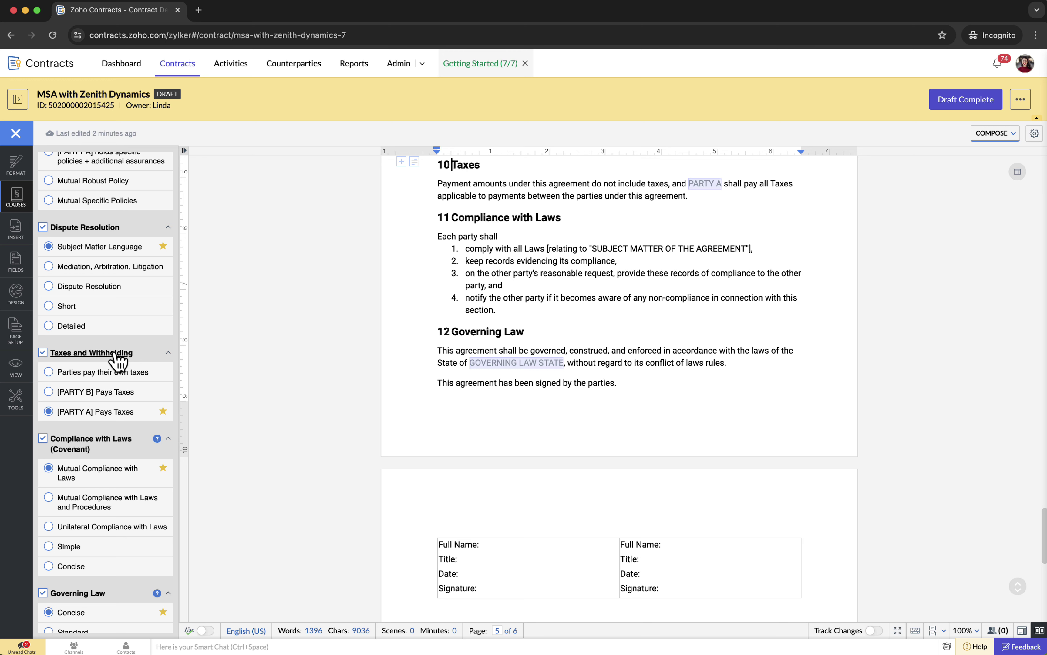
pyautogui.scroll(3, 514, 304)
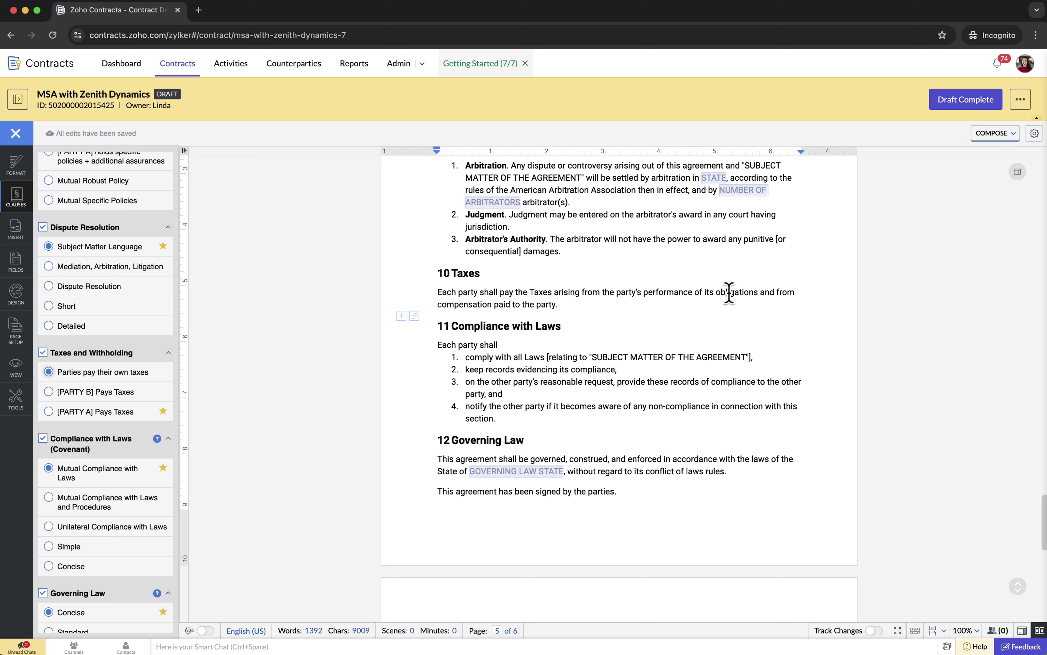
pyautogui.click(105, 393)
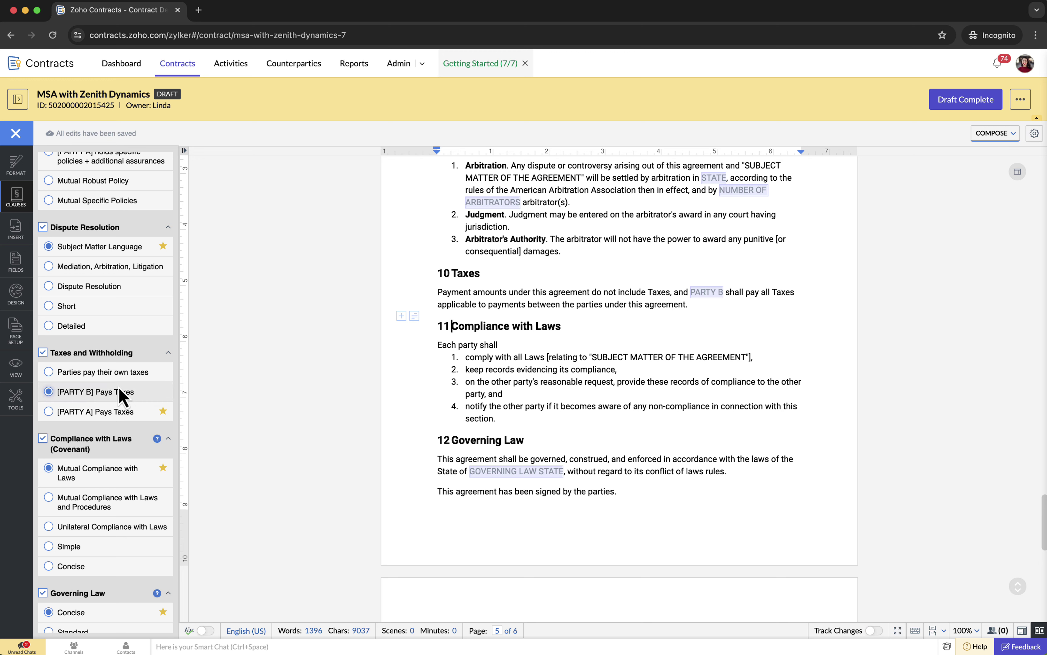
pyautogui.scroll(-2, 122, 397)
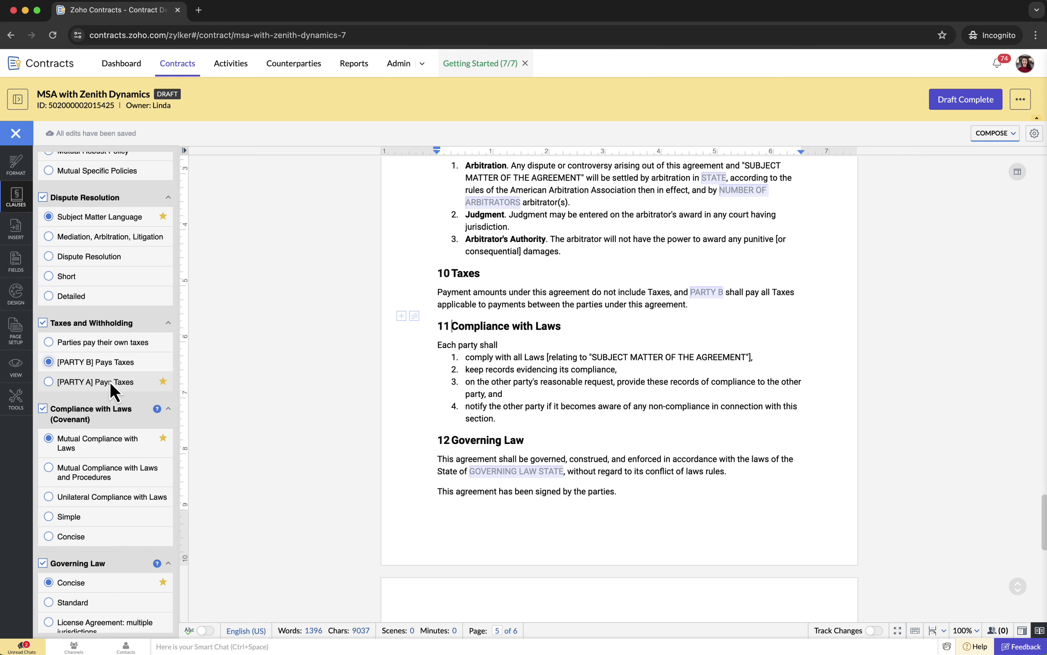
# - Paste the Expense Reimbursement clause above Payment of Compensation, which becomes section 5
pyautogui.scroll(20, 528, 333)
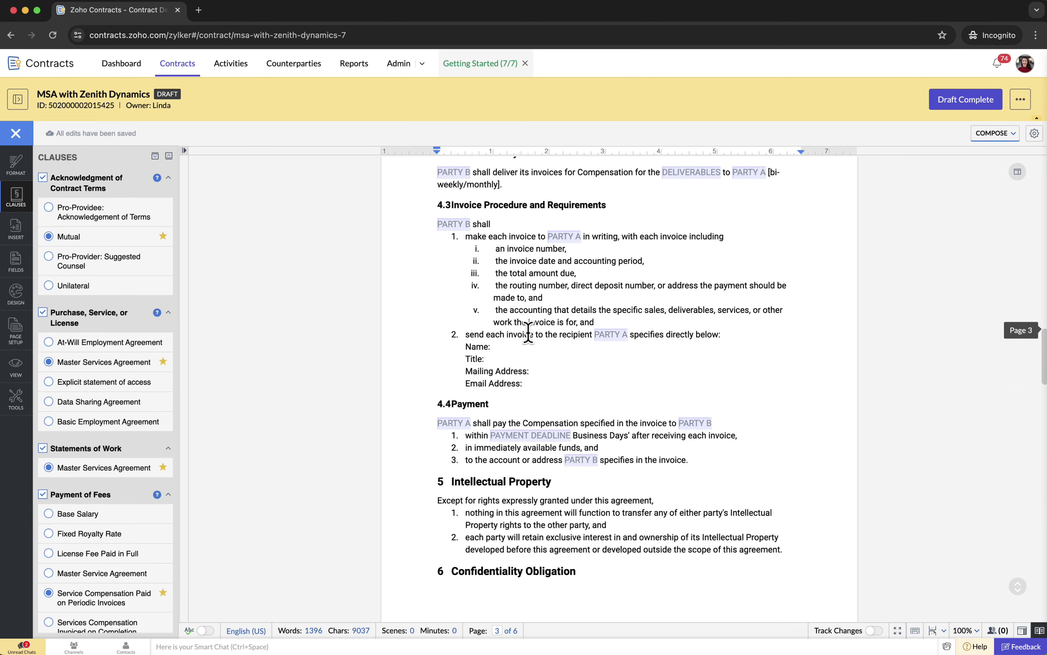
pyautogui.scroll(-10, 528, 334)
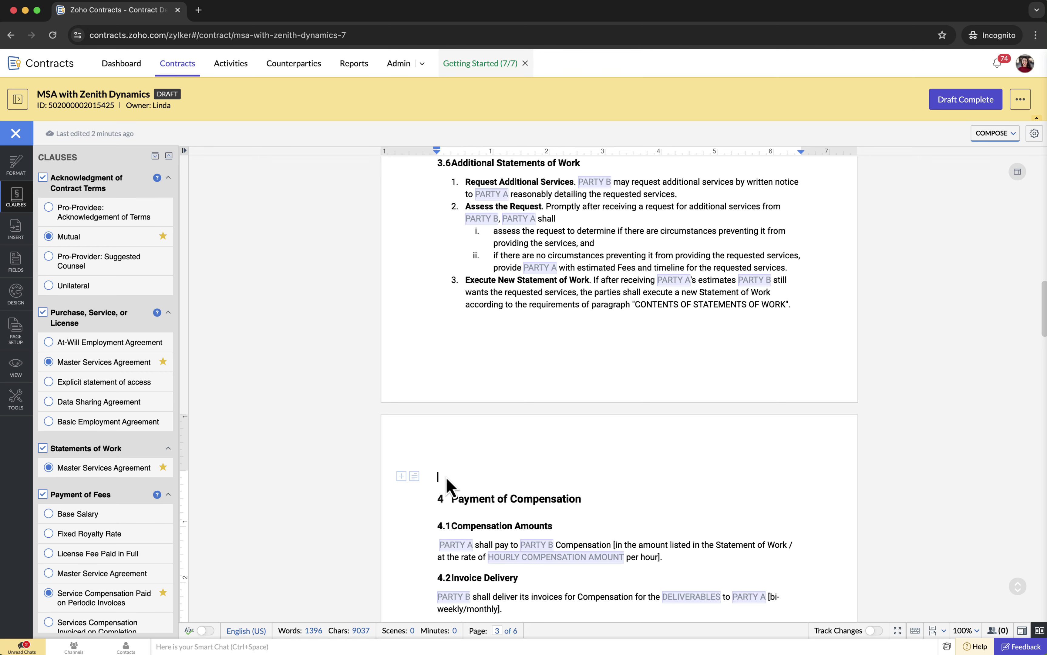
pyautogui.write("Expense Reimbursement Customer shall reimburse Service Provider for reasonable and documented expenses directly related to the provision of the services under this Agreement. Such expenses may include, but are not limited to, travel, accommodation, and materials necessary for the performance of the services. Service Provider shall obtain prior approval from Customer for any expenses exceeding [Amount] and shall provide appropriate documentation in accordance with Customer's policies and procedures. Customer shall reimburse Service Provider for approved expenses within [Number of days] days of receipt of the expense report and supporting documentation.")
pyautogui.scroll(-2, 505, 479)
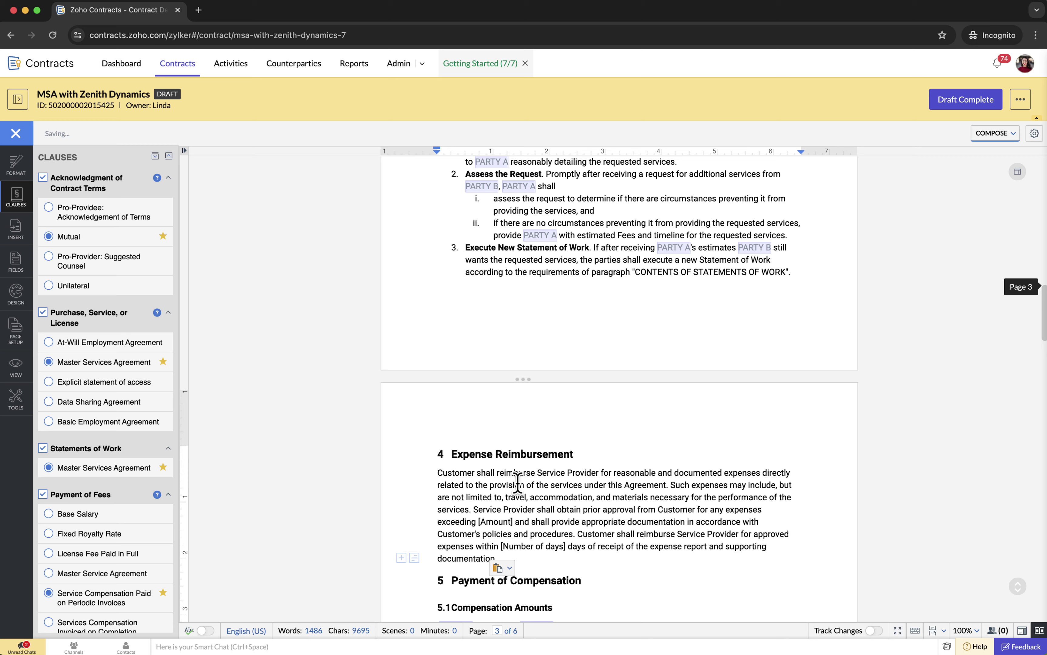
pyautogui.scroll(-2, 513, 472)
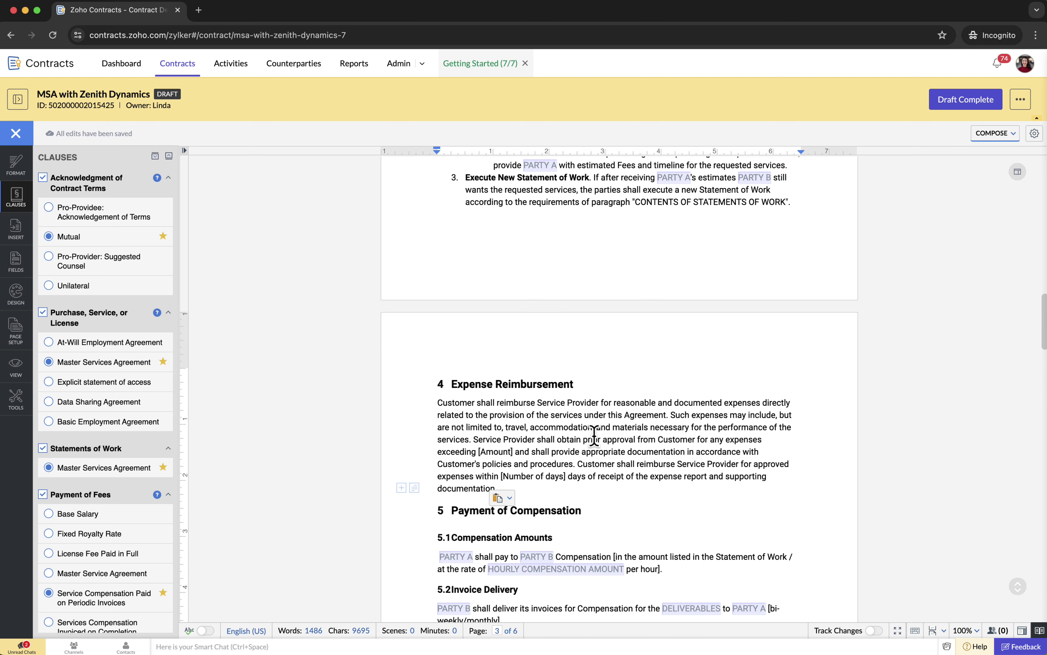
pyautogui.scroll(20, 563, 433)
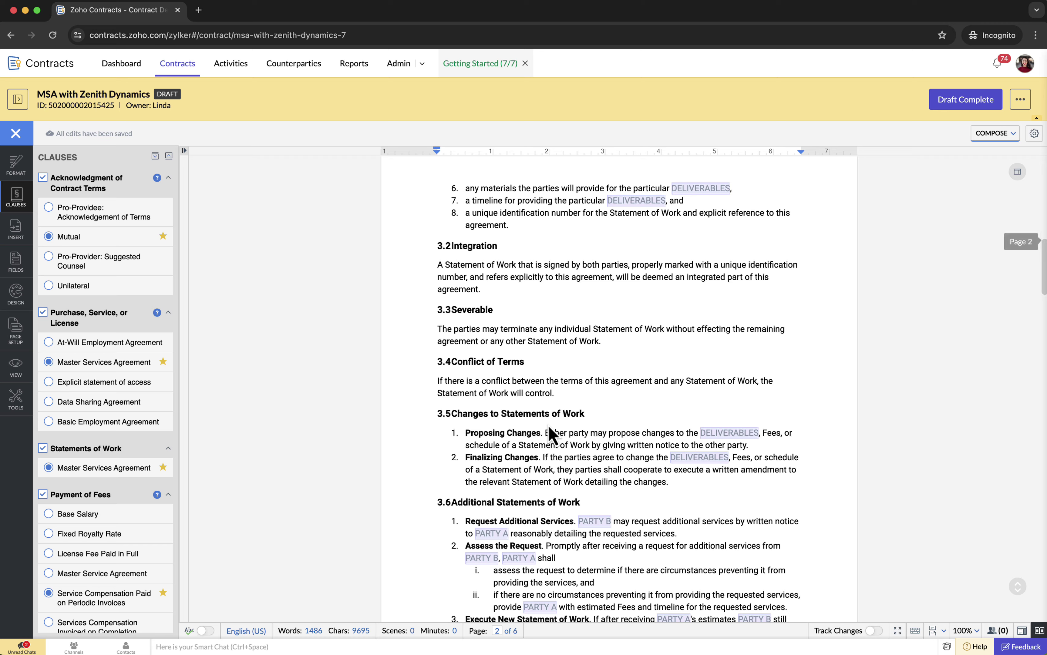
pyautogui.scroll(6, 551, 433)
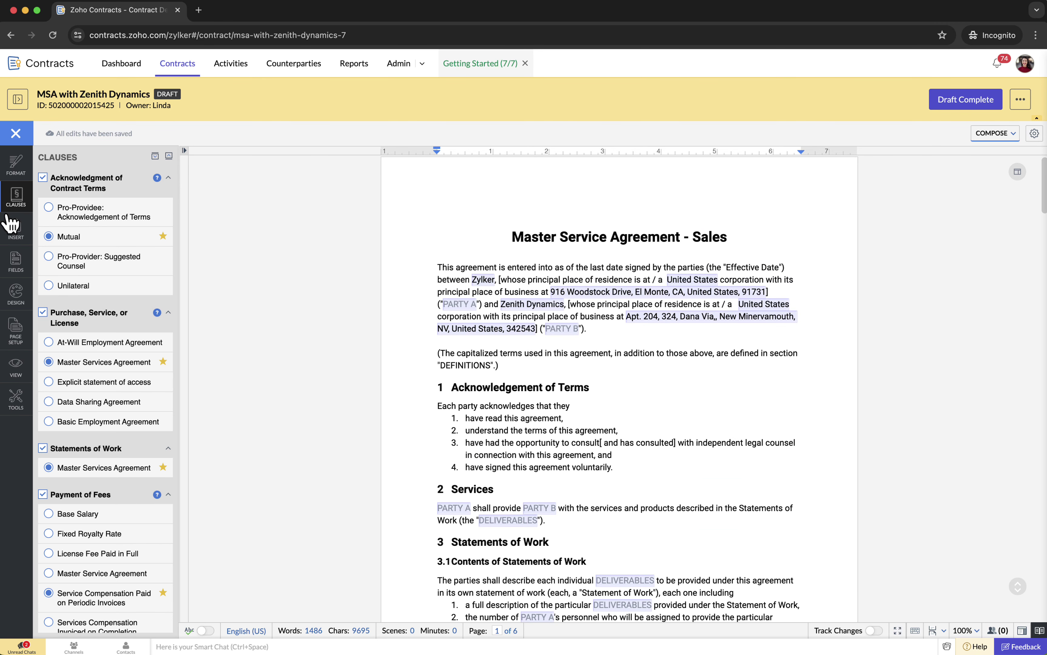
# - Switch document navigation to fillable fields and locate the PARTY A NAME and JURISDICTION fields
pyautogui.click(17, 400)
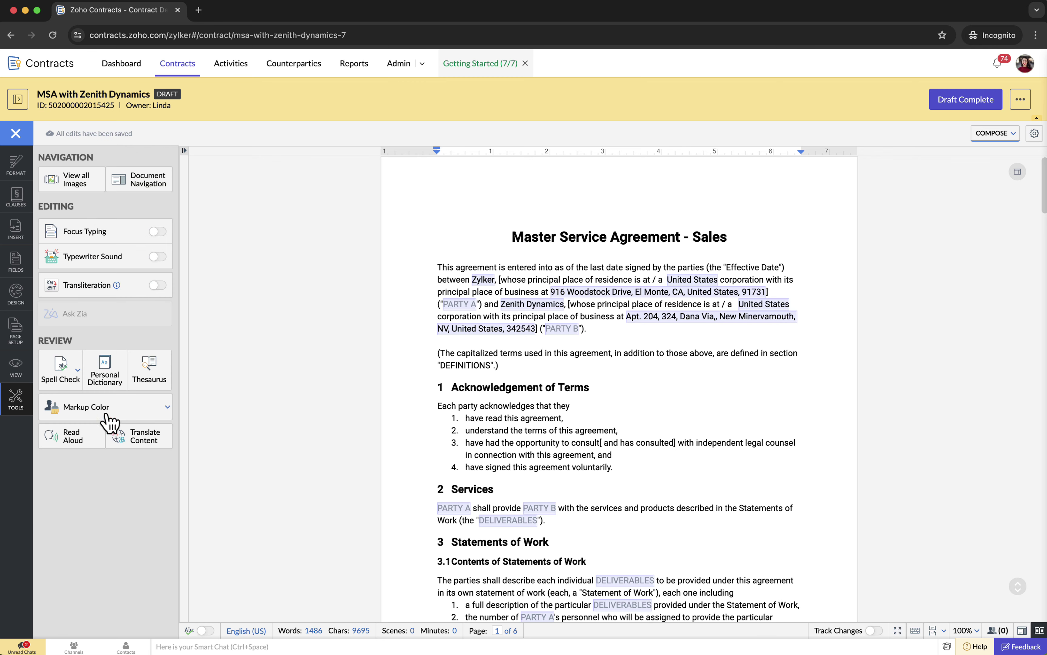
pyautogui.click(132, 185)
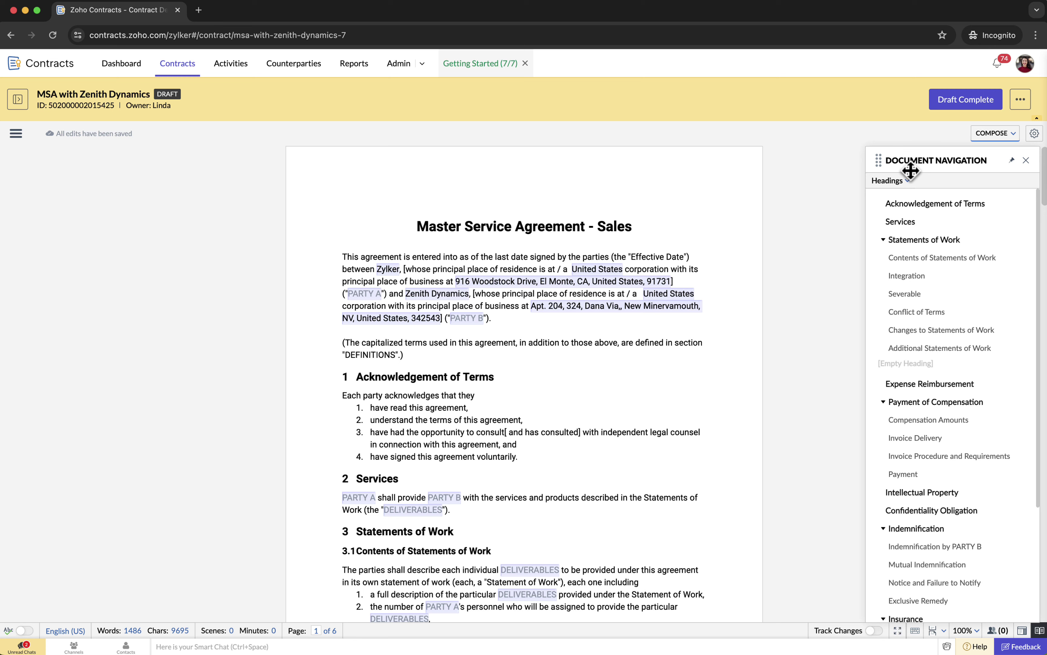
pyautogui.click(905, 181)
pyautogui.click(898, 255)
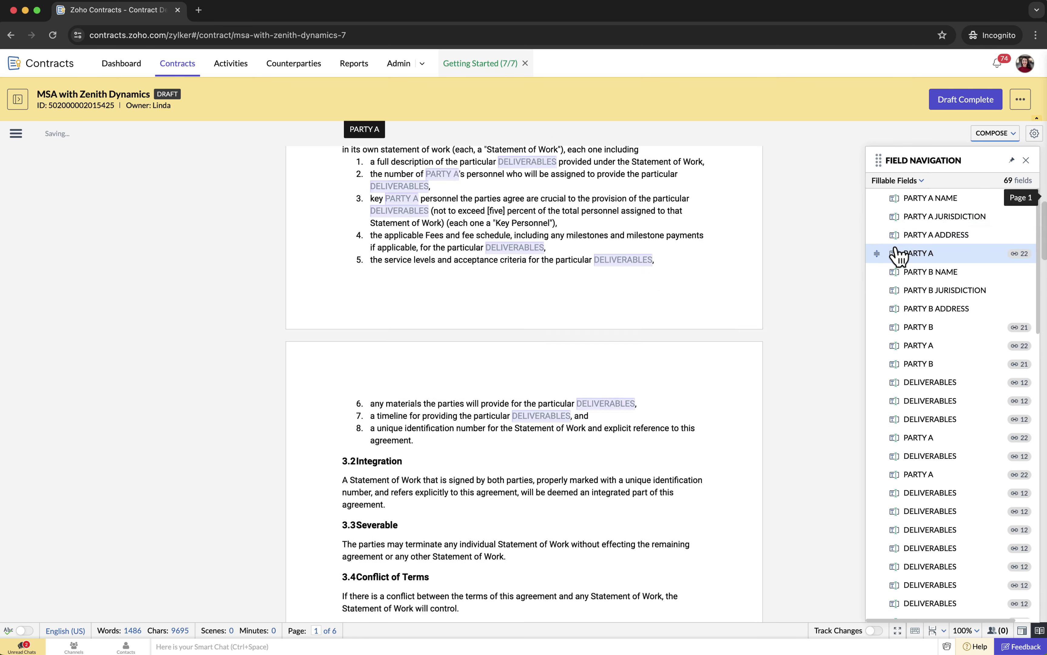
pyautogui.click(926, 200)
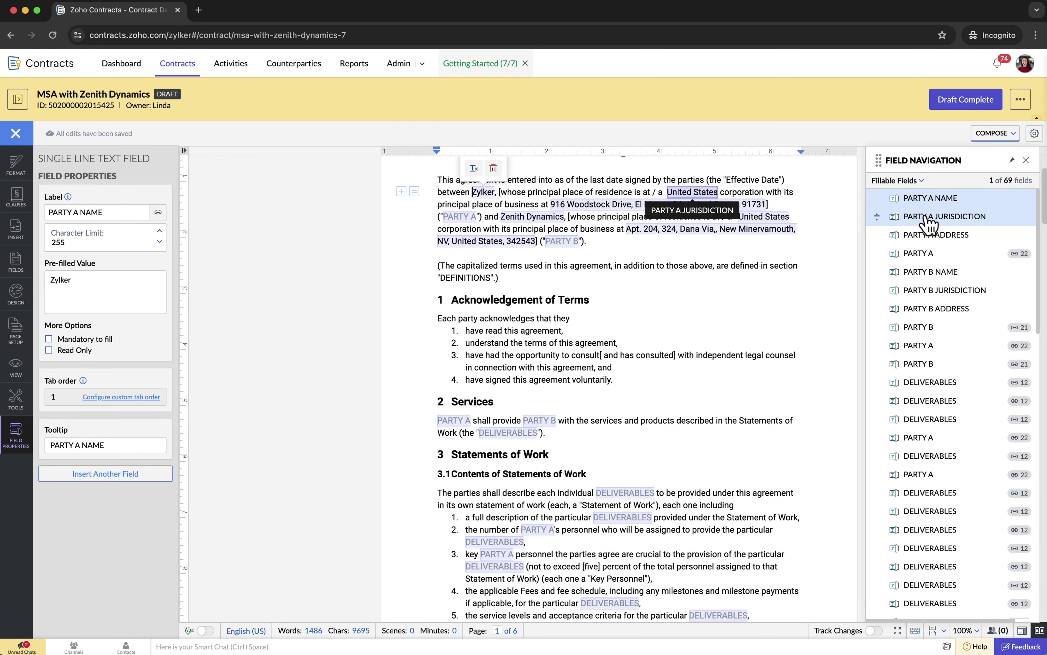
pyautogui.click(928, 218)
# - Set the PARTY A field's pre-filled value to Zylker
pyautogui.click(922, 254)
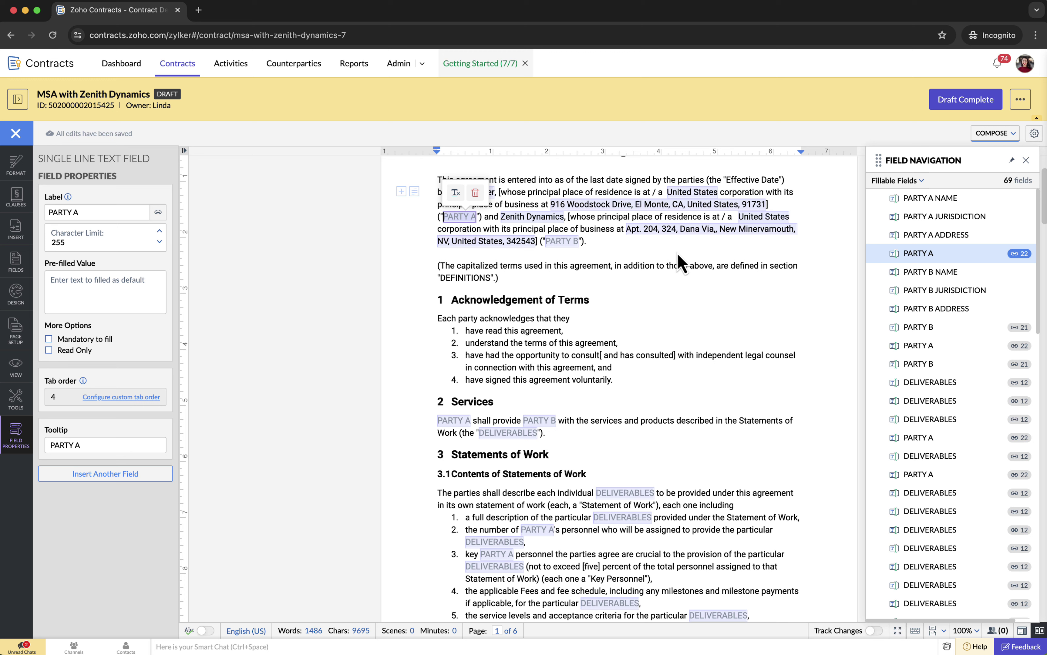
pyautogui.click(138, 292)
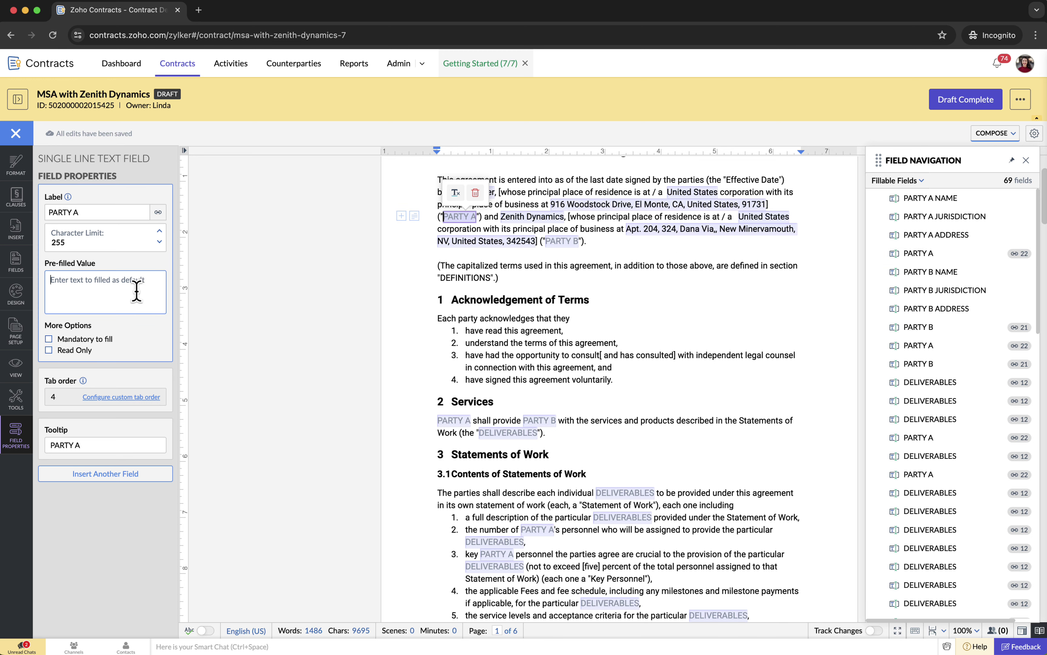
pyautogui.write('Zylker')
pyautogui.click(602, 265)
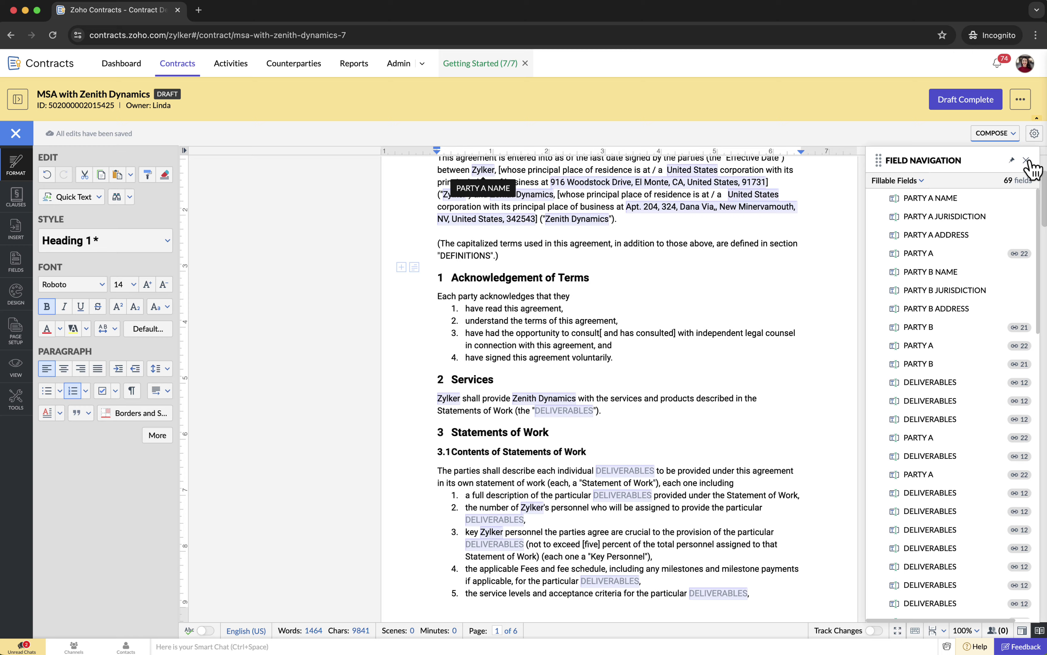
pyautogui.scroll(-20, 678, 355)
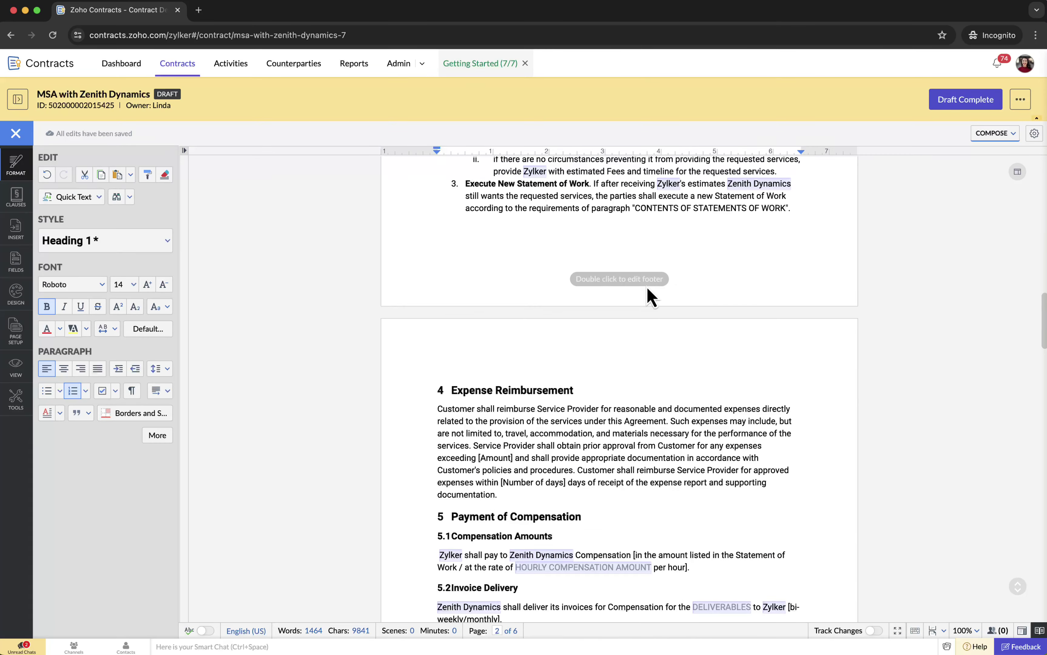
pyautogui.click(486, 433)
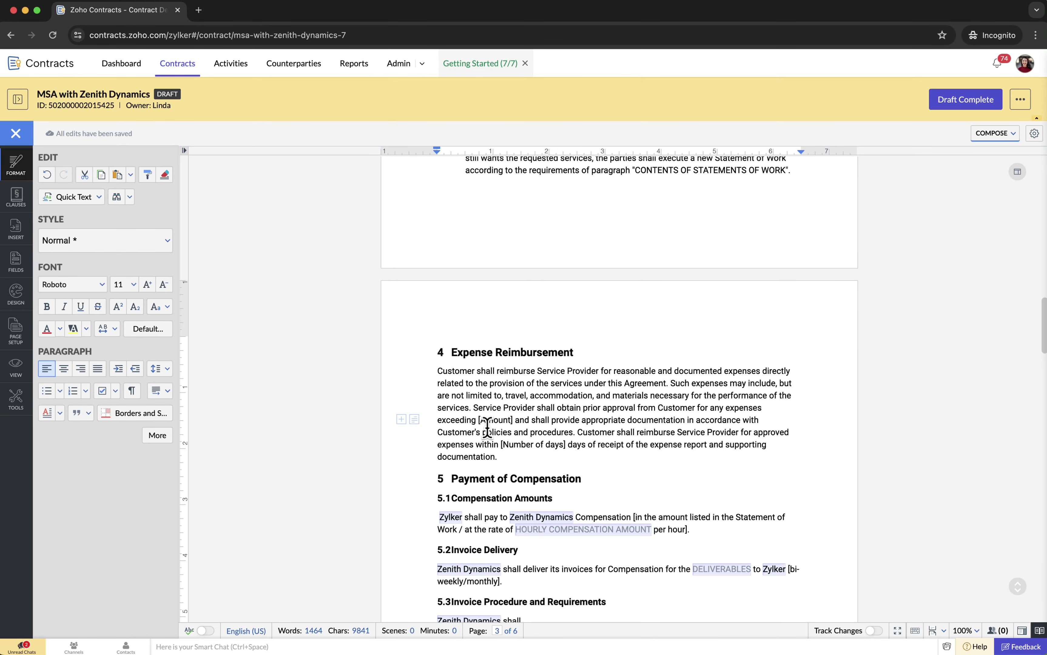
# - Insert a number field named Expense Amount at [Amount] and remove the leftover brackets
pyautogui.click(19, 262)
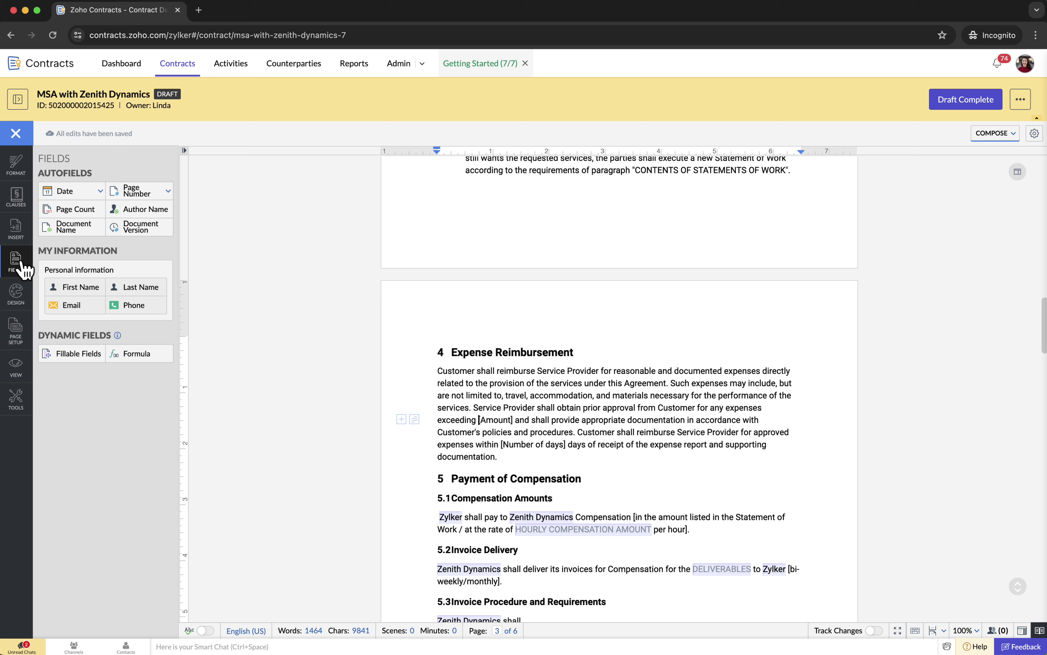
pyautogui.click(70, 355)
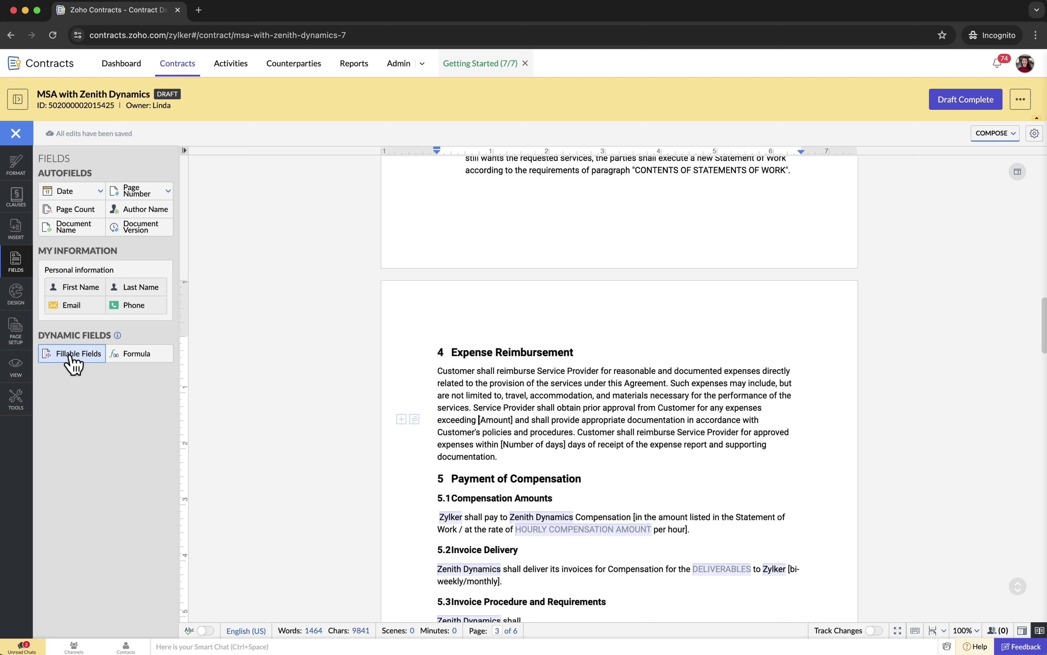
pyautogui.click(76, 213)
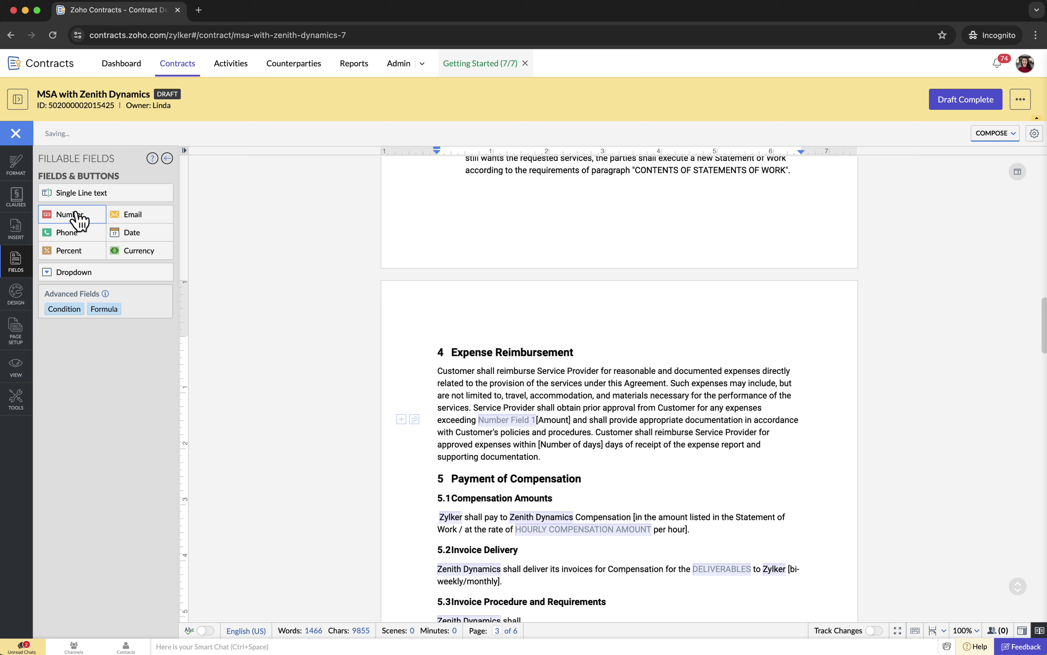
pyautogui.click(508, 424)
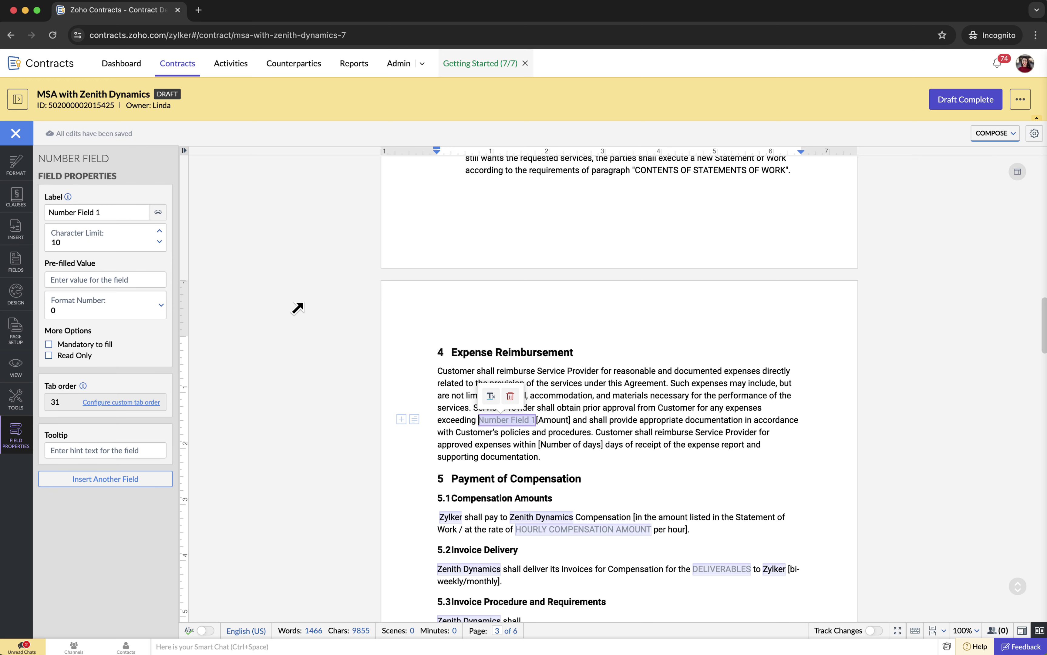
pyautogui.click(107, 212)
pyautogui.tripleClick(106, 213)
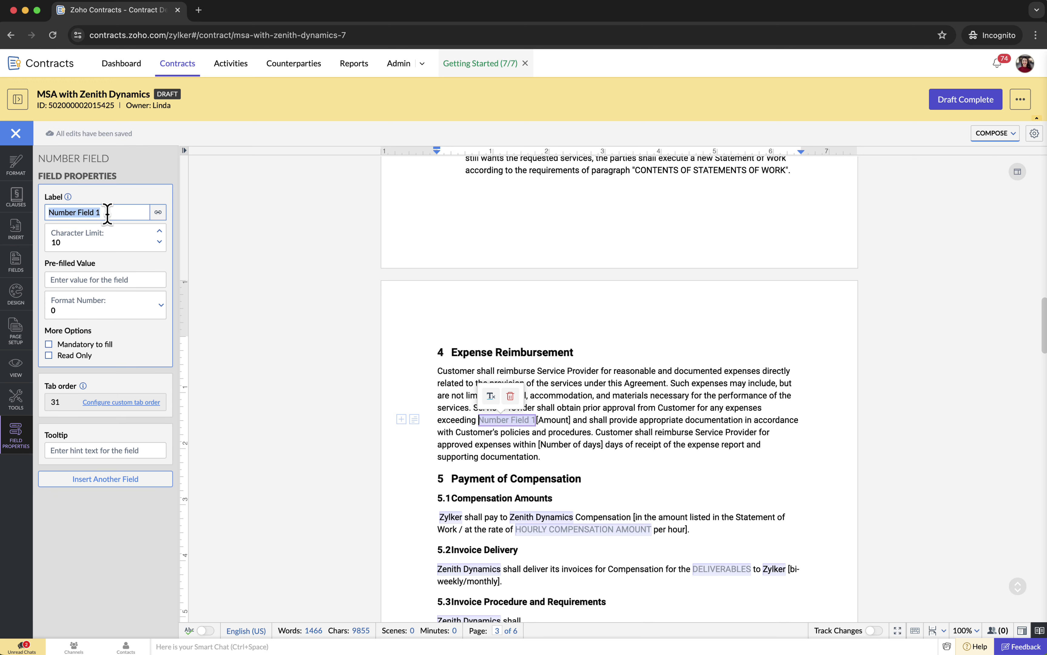
pyautogui.write('Expense Amount')
pyautogui.click(566, 422)
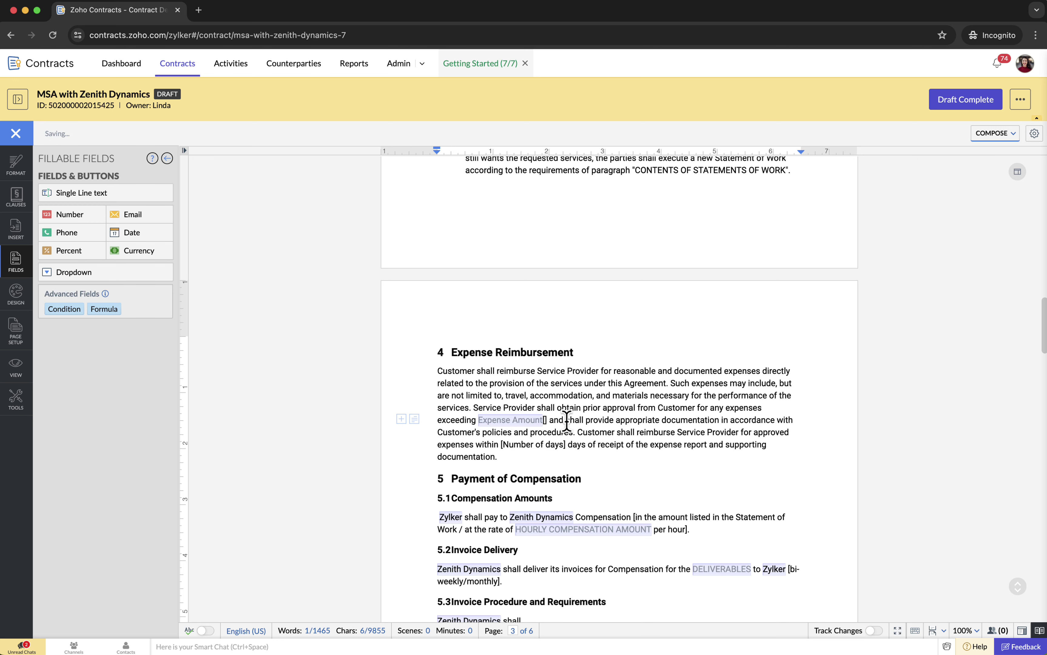
pyautogui.press('BackSpace')
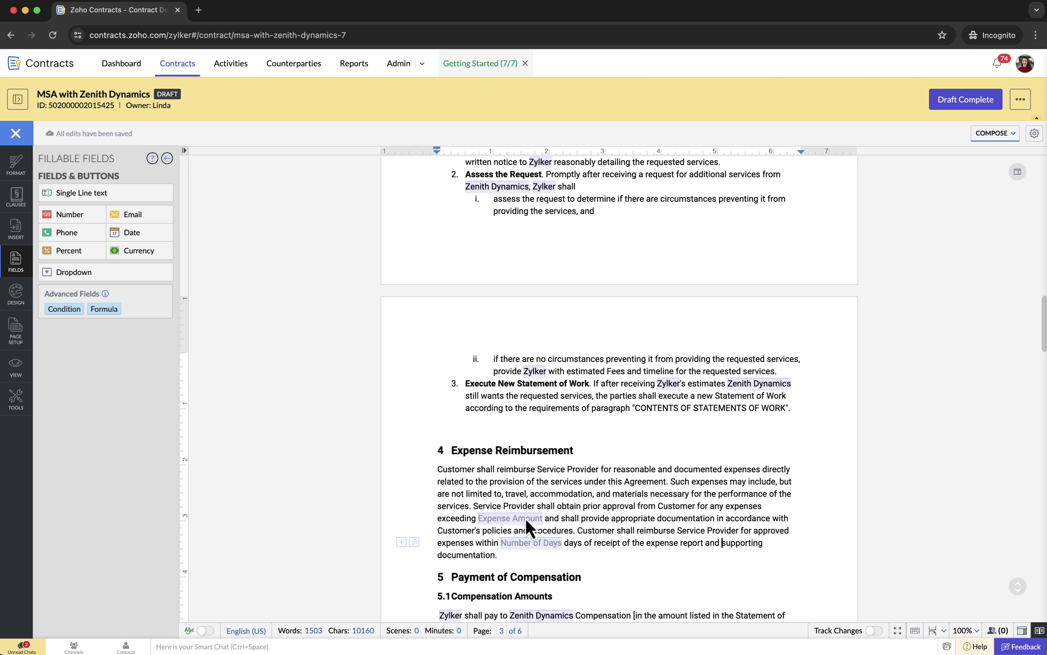
# - Give the Expense Amount field a default value of $1,000.00
pyautogui.click(528, 527)
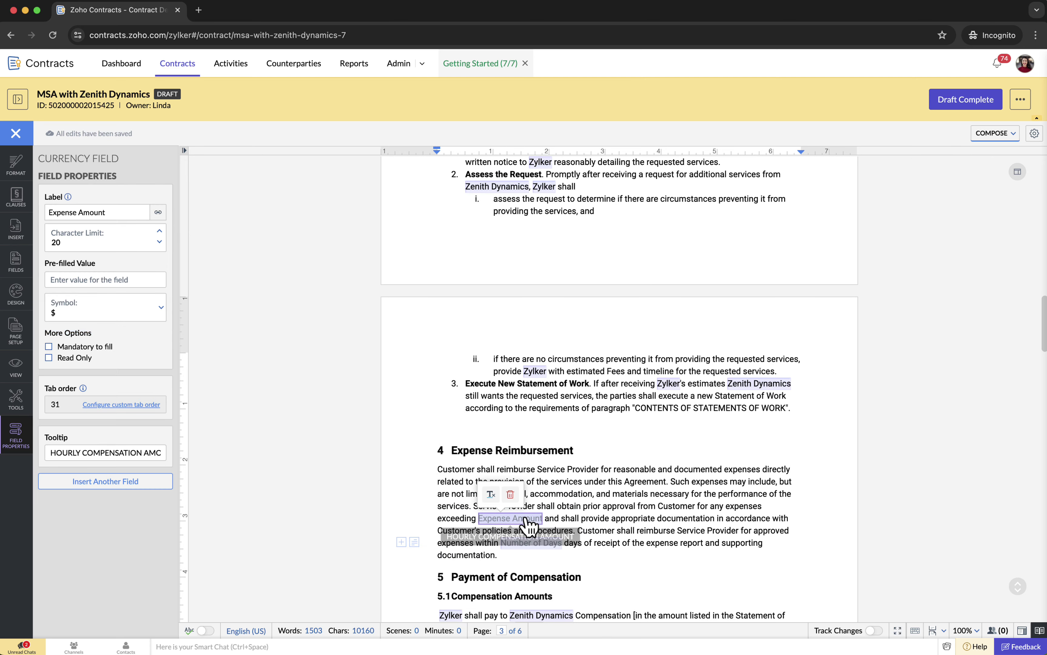
pyautogui.click(107, 280)
pyautogui.write('1000')
pyautogui.click(694, 509)
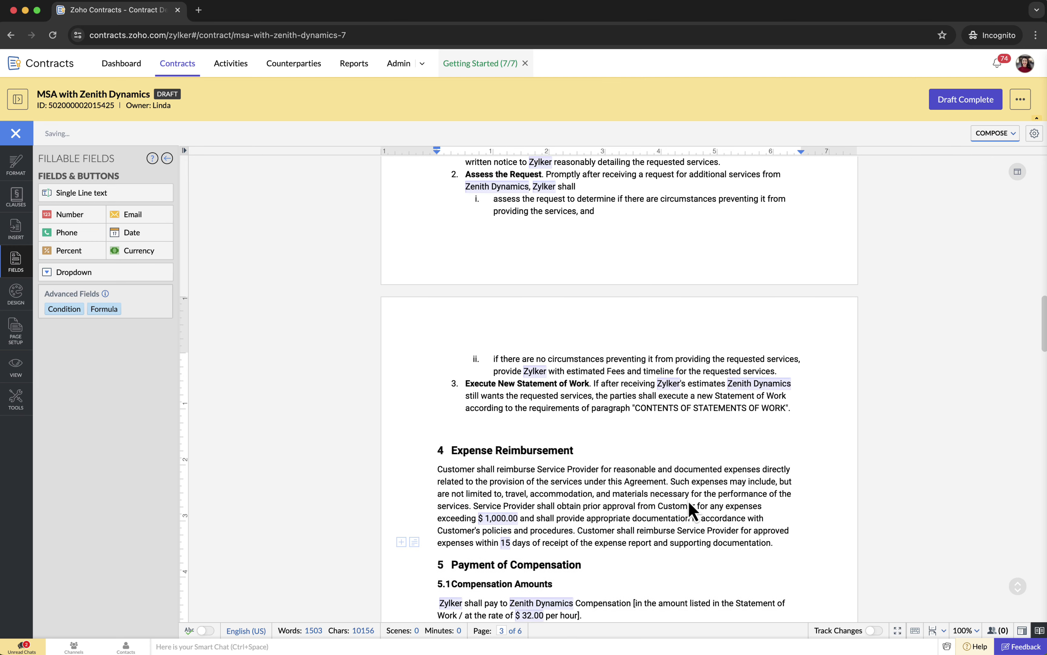
pyautogui.scroll(-3, 694, 542)
pyautogui.scroll(10, 703, 477)
pyautogui.scroll(10, 700, 476)
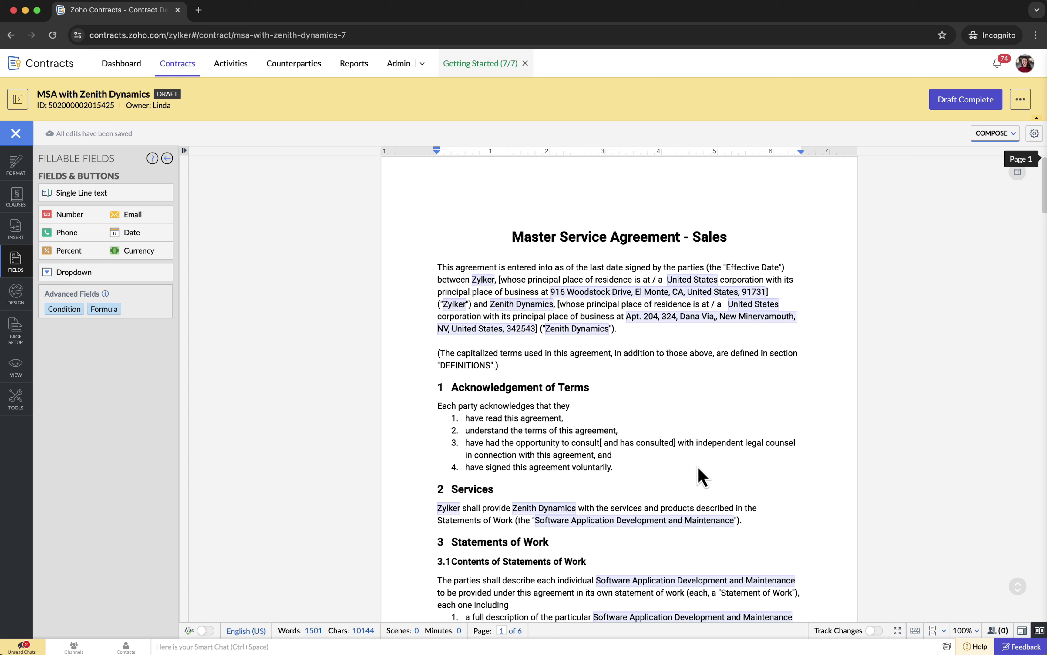
# - Mark the MSA with Zenith Dynamics as Draft Complete and return to the contracts list
pyautogui.click(969, 103)
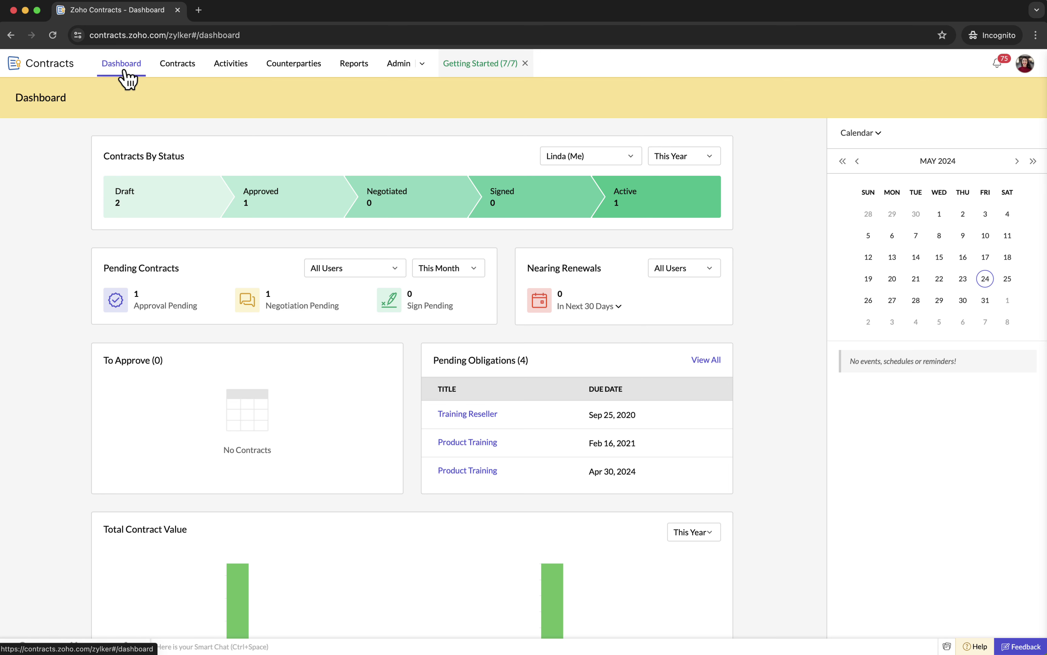
pyautogui.click(172, 66)
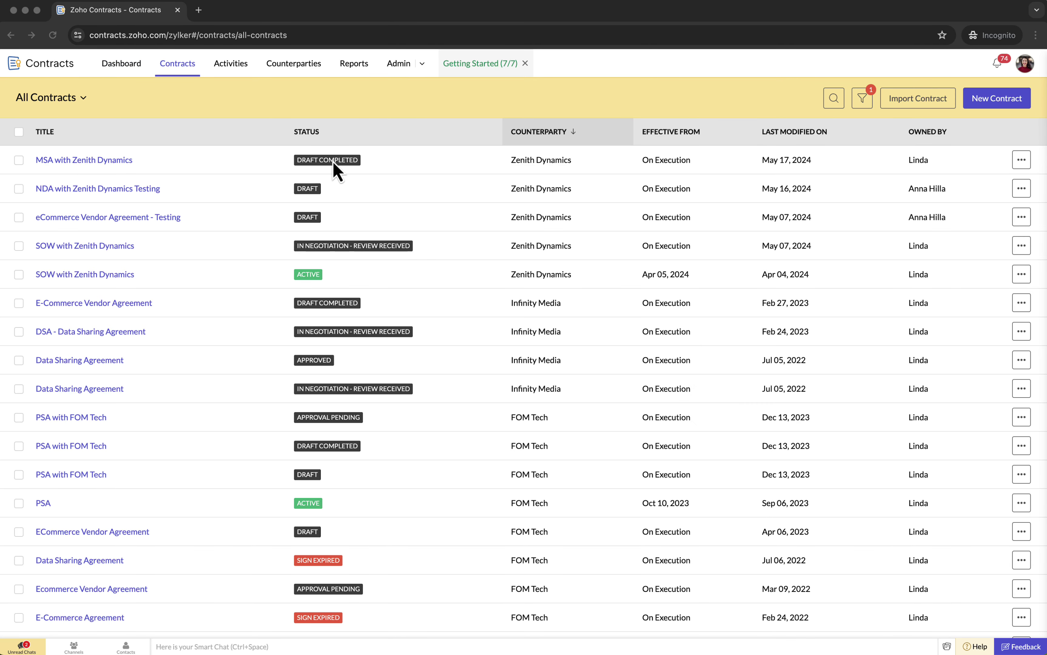
# - Reopen the MSA for editing, delete then restore acknowledgement items 3–4, and mark Draft Complete again
pyautogui.click(112, 161)
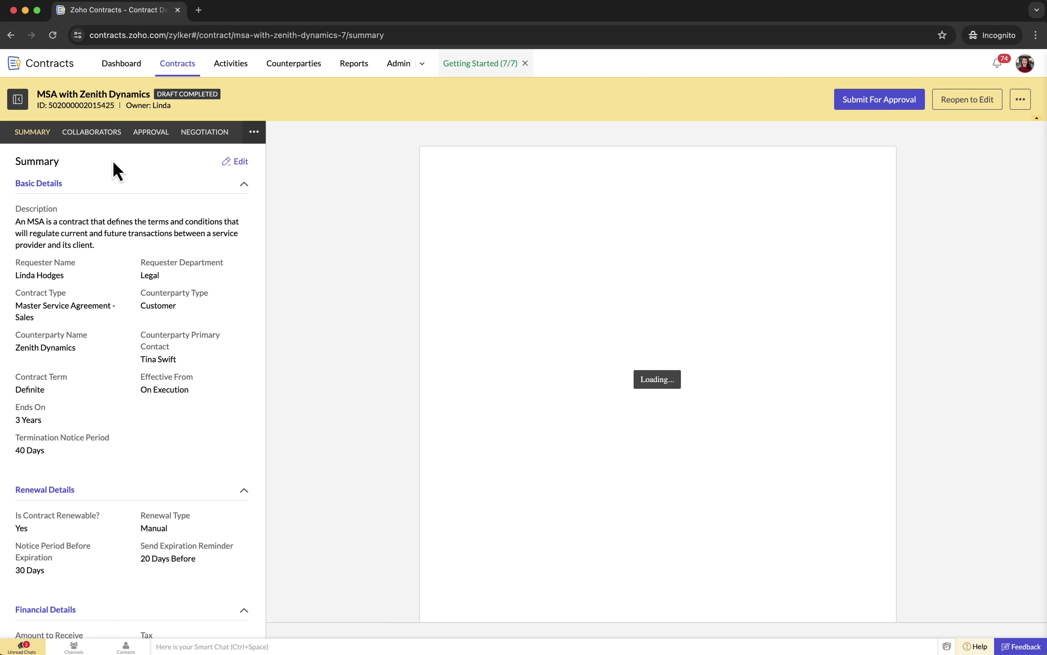
pyautogui.click(973, 103)
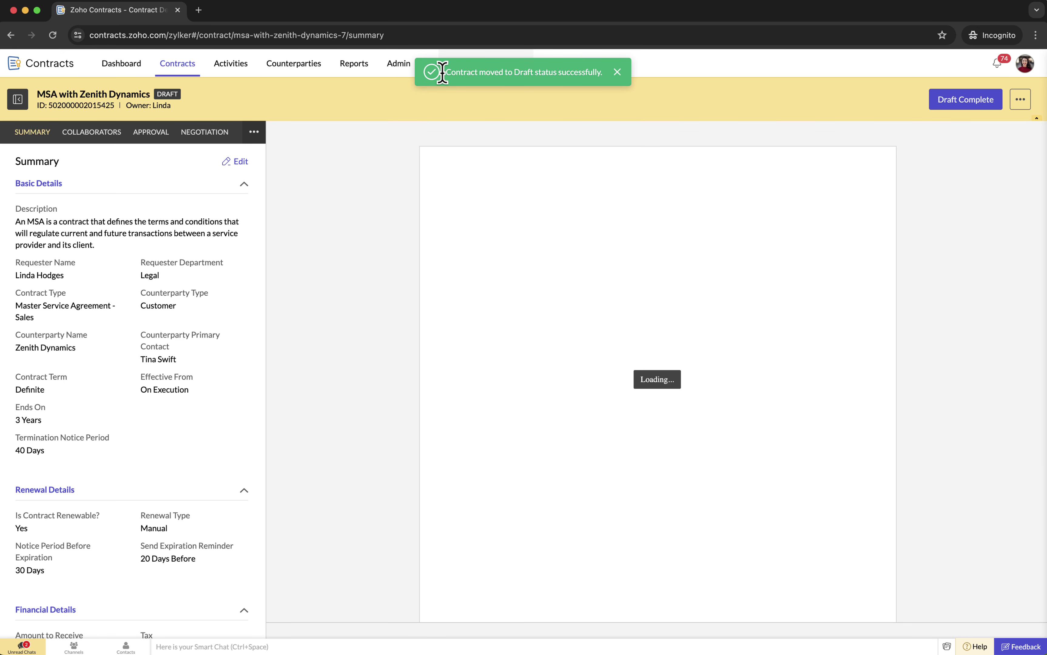
pyautogui.moveTo(658, 457); pyautogui.dragTo(501, 438)
pyautogui.press('Delete')
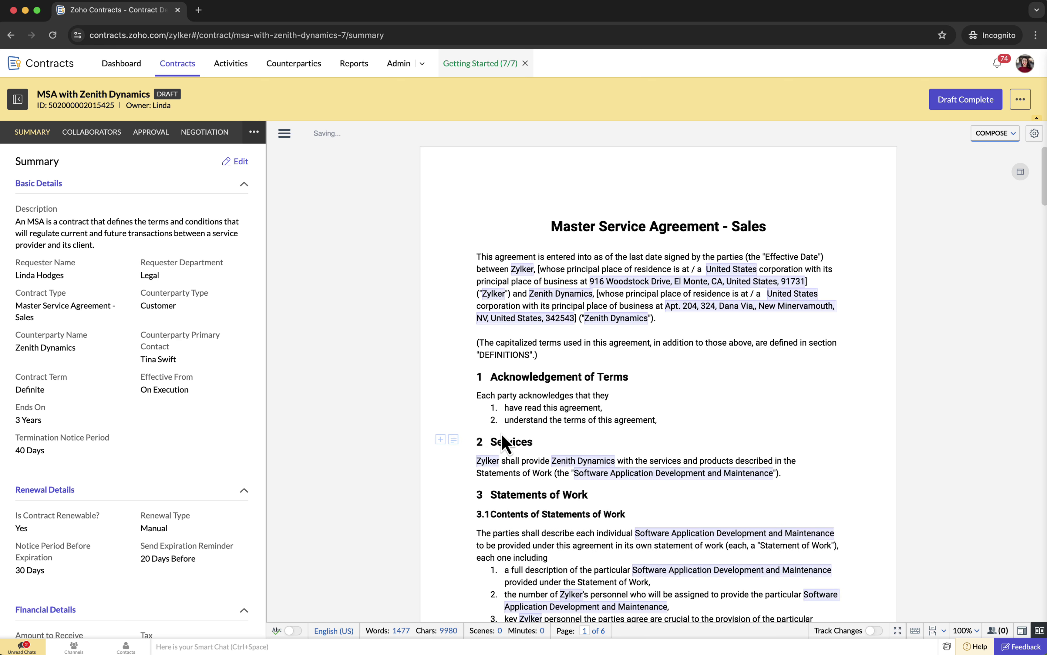
pyautogui.hotkey('ctrl', 'z')
pyautogui.click(821, 459)
pyautogui.click(971, 104)
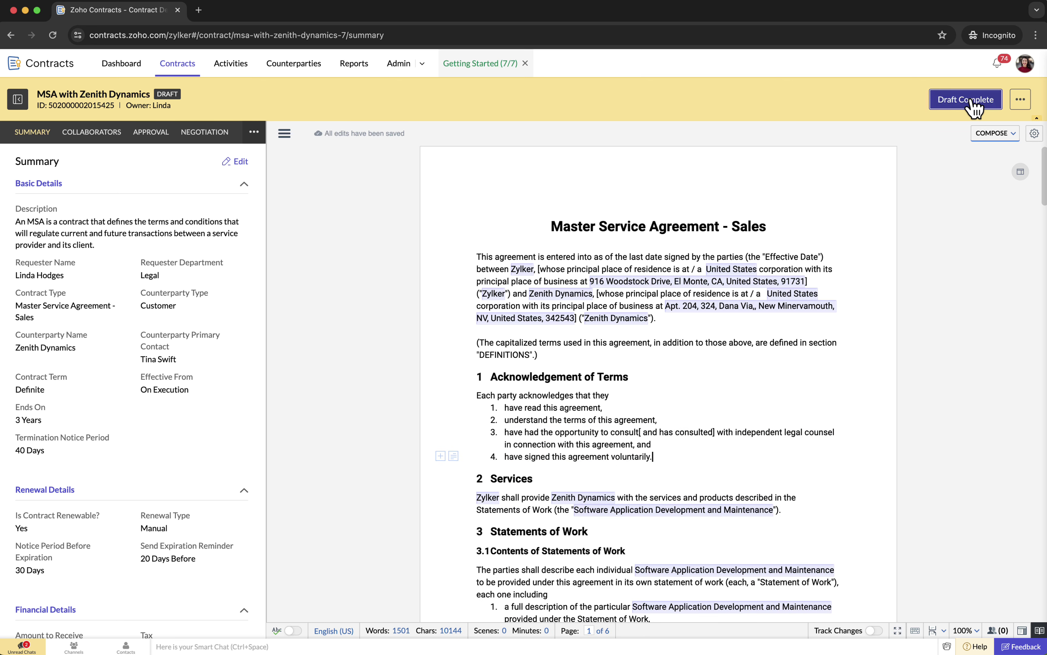